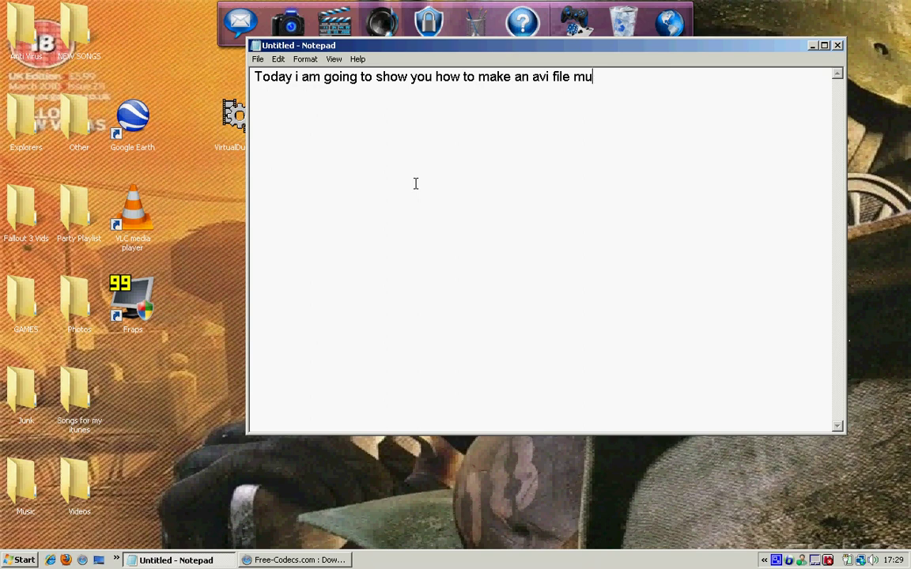
Step: Complete the opening sentence with "much much smaller than what it is :)" and add the line "First you must visit the links in description"
text(ch much sma)
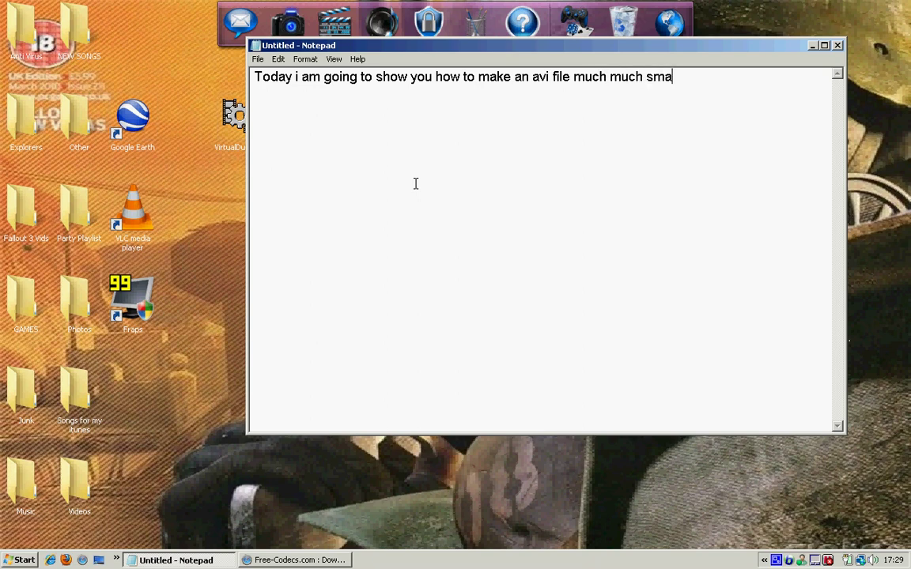
text(ller than what)
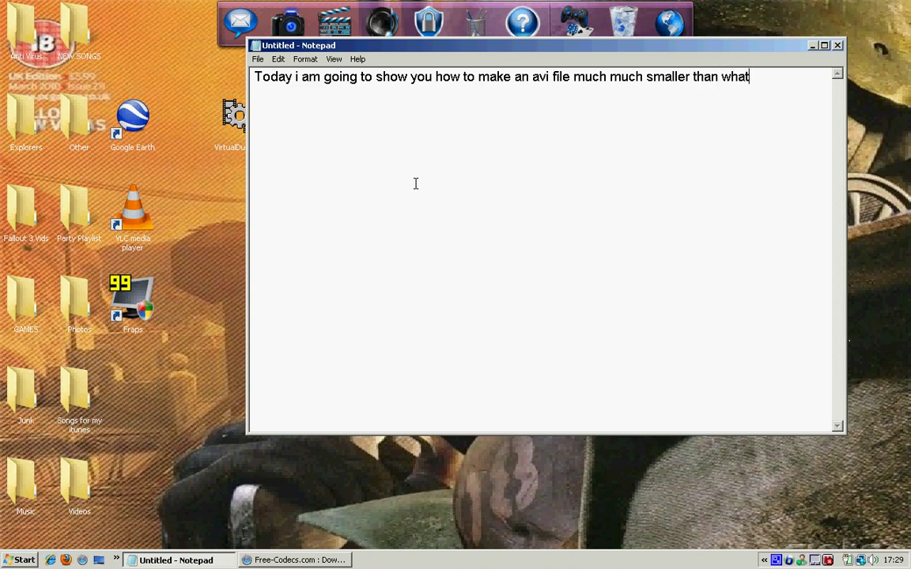
text( it is)
text(st )
text(you )
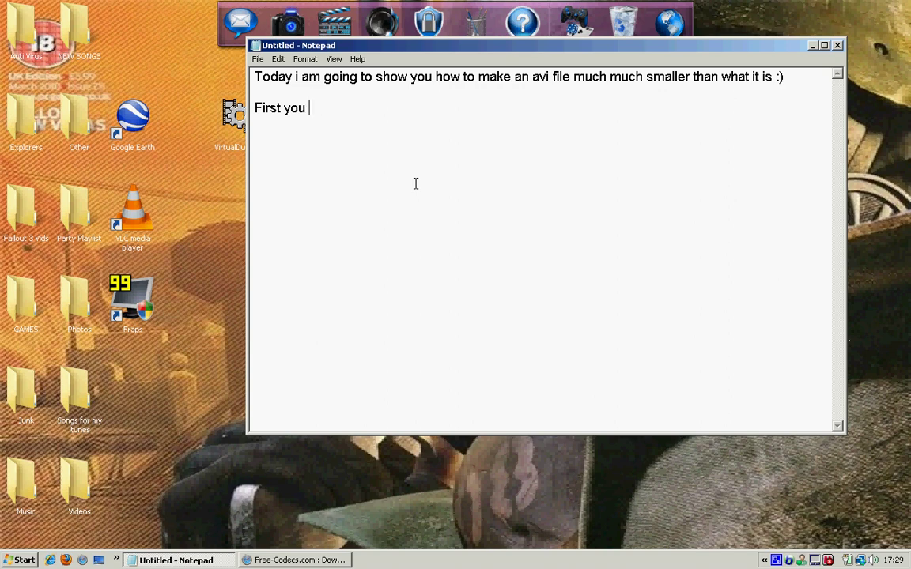
text(must visit thelinks in)
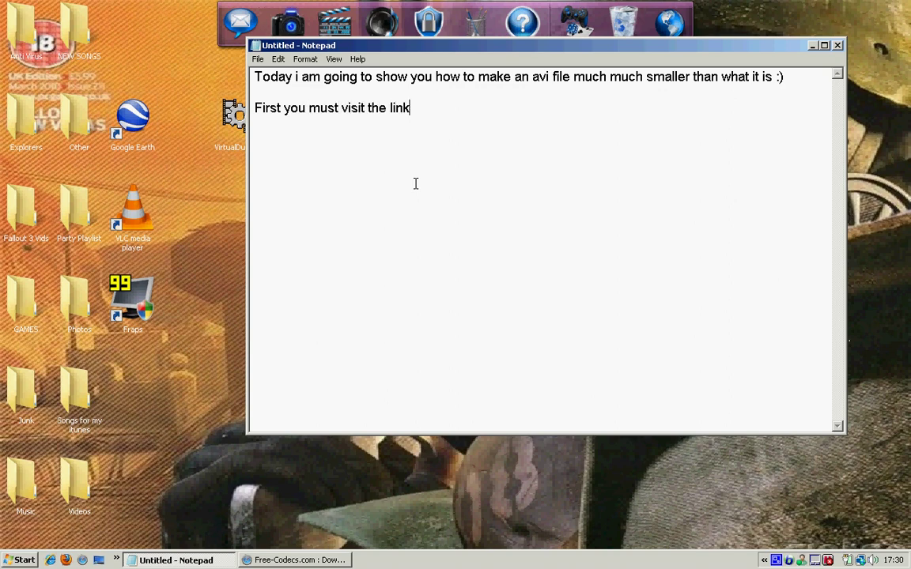
text( description)
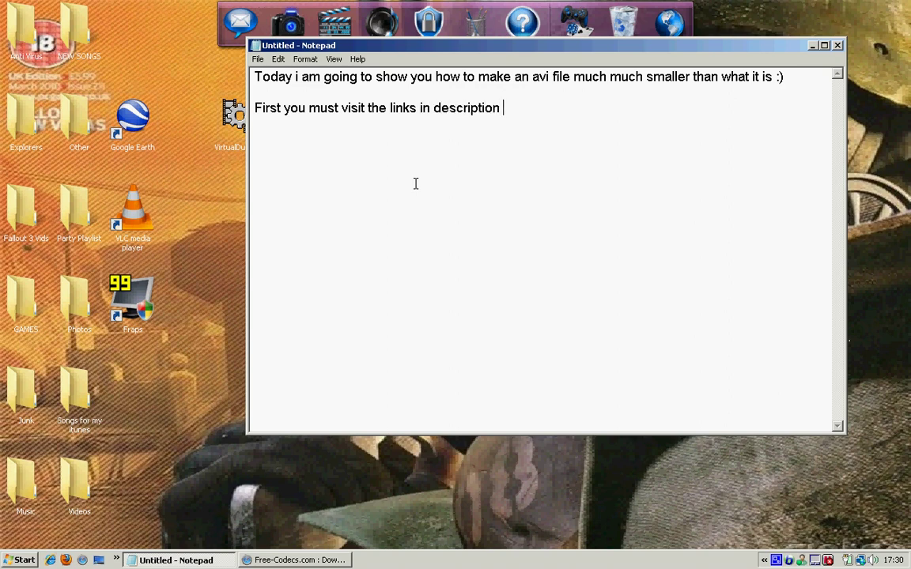
Step: Switch to the browser to view the FFDShow and VirtualDub download pages, and return to Notepad
click(270, 562)
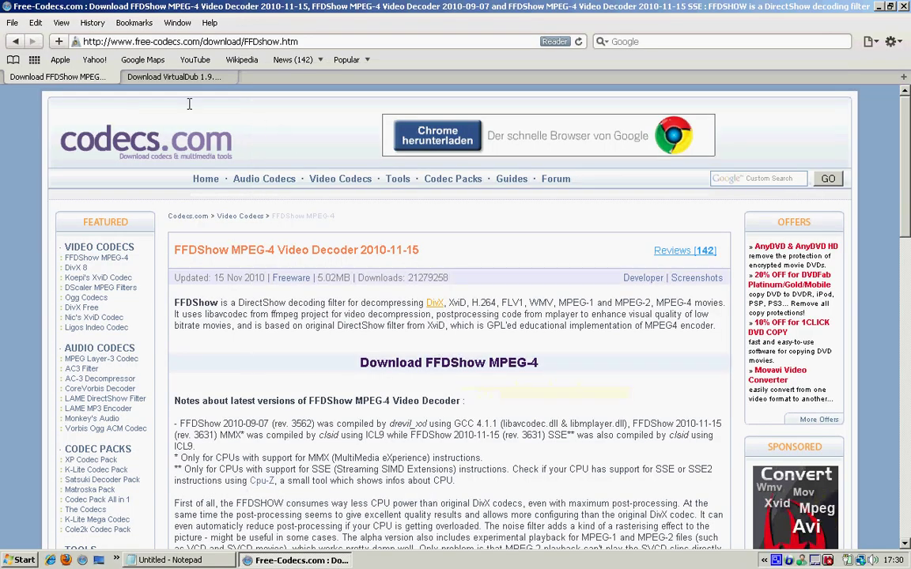
click(174, 77)
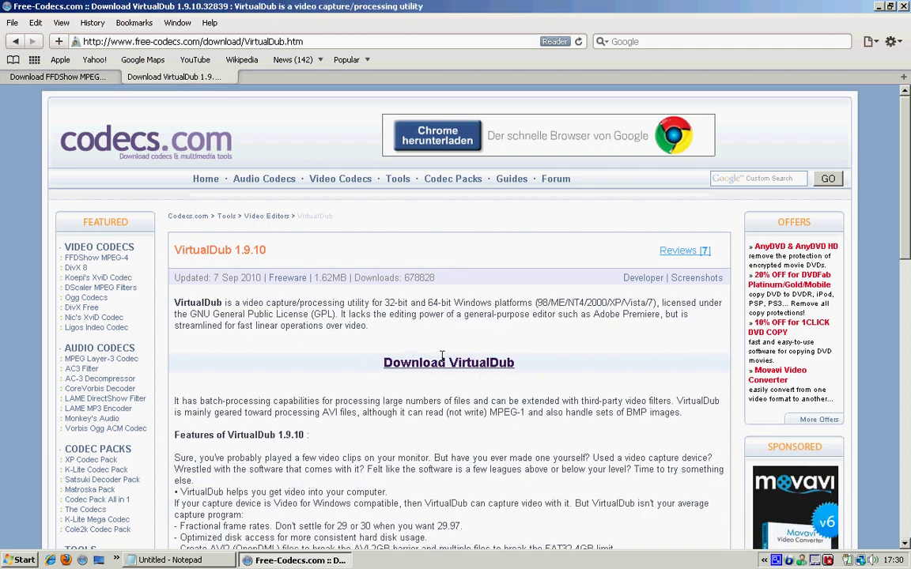
key(alt+Tab)
Step: Add the line "Download the codec and virtual dub" below the instruction about the links
key(Return)
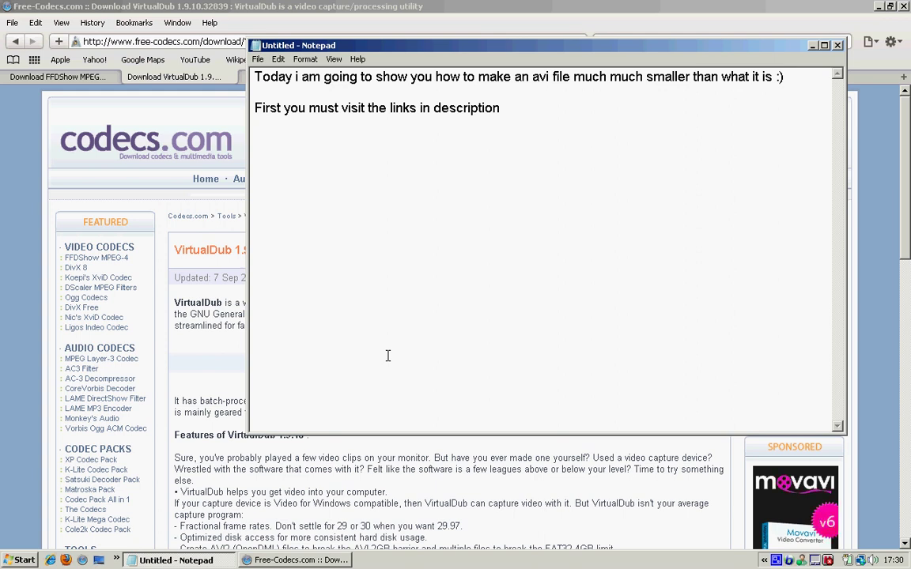
text(Download t)
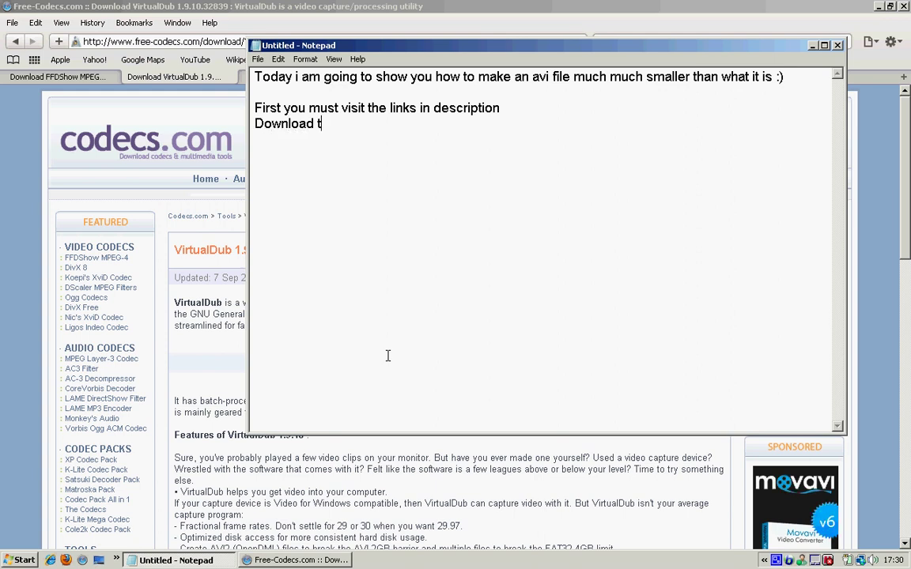
text(he codec and virtual)
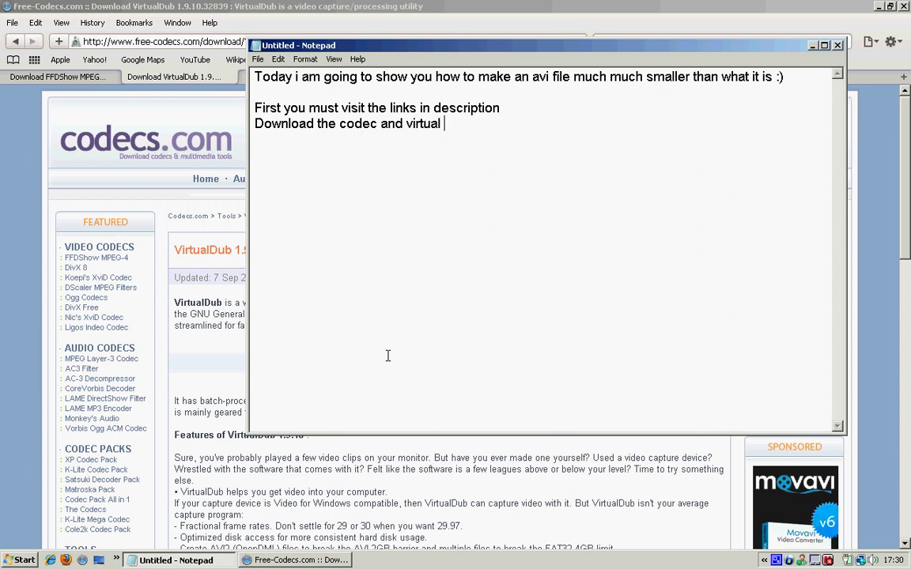
text( dub)
key(Return)
Step: Add the line "Once that it done open virtual dub" to the instructions
text(Once )
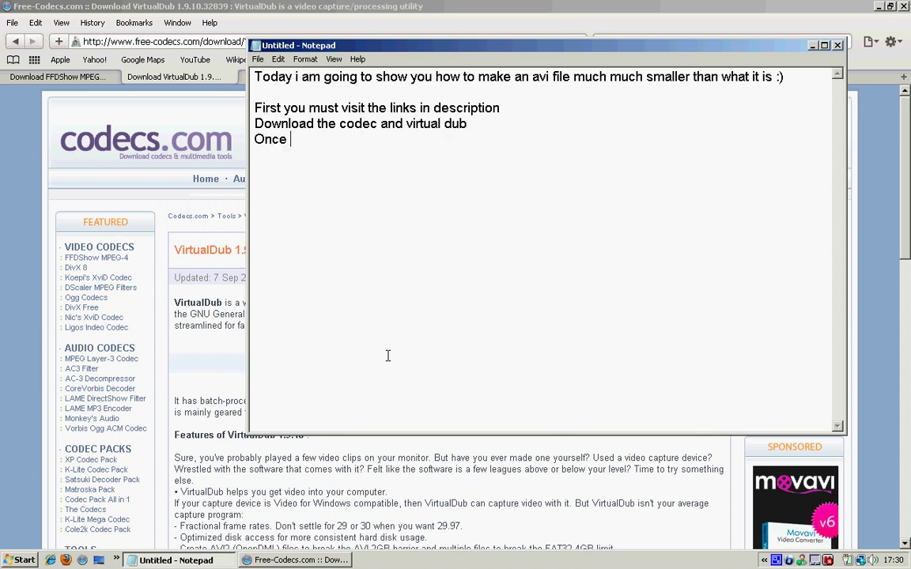
text(that it done)
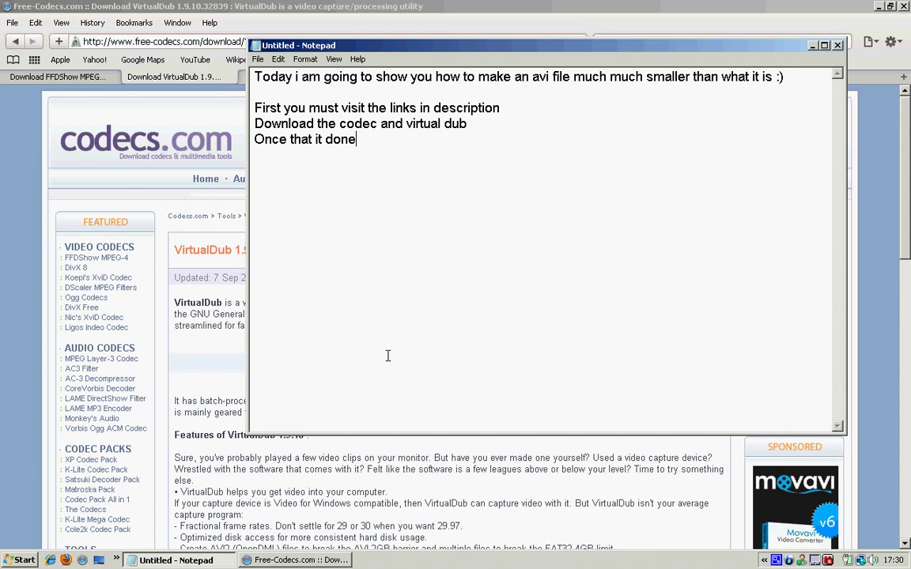
text( open )
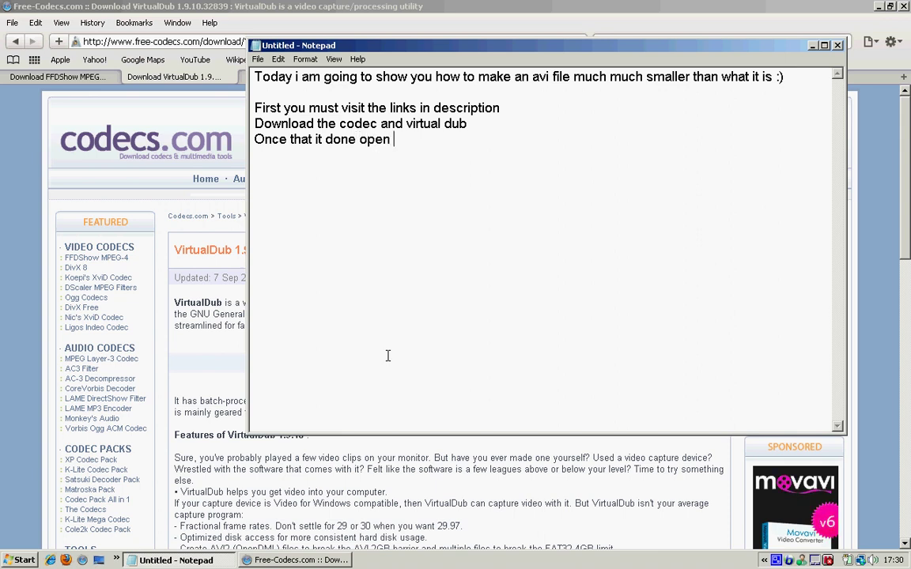
text(virtual d)
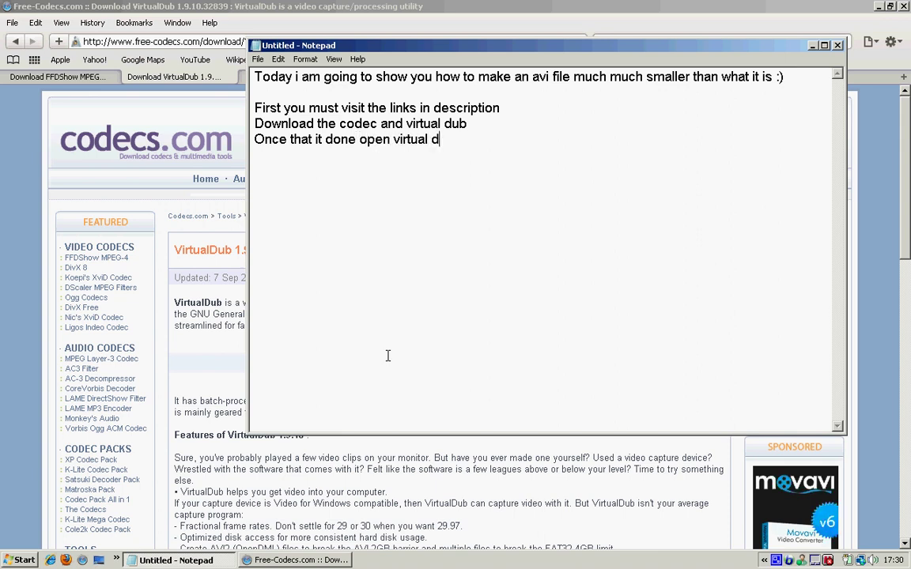
text(ub)
key(Return)
Step: Add the line "The icon should look like this" to the instructions
text(The )
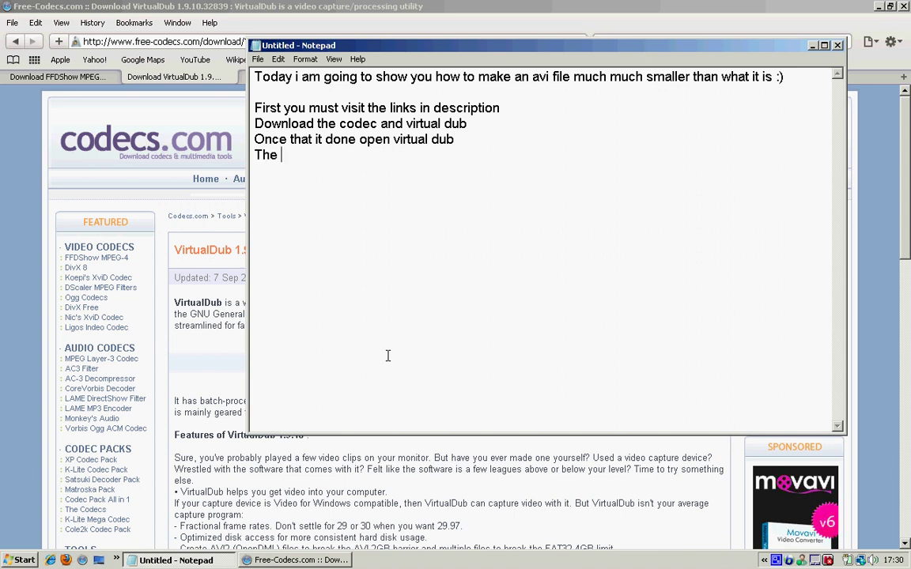
text(ic)
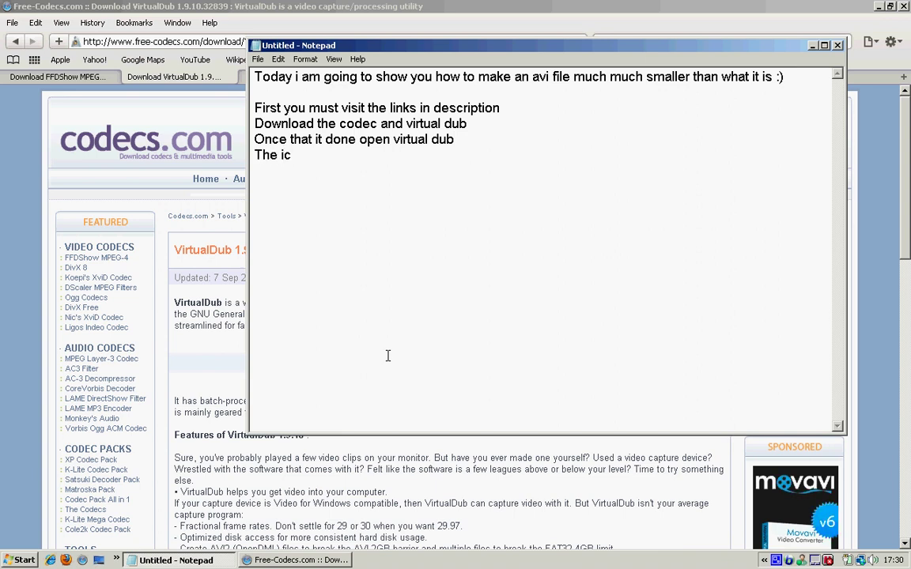
text(on sho)
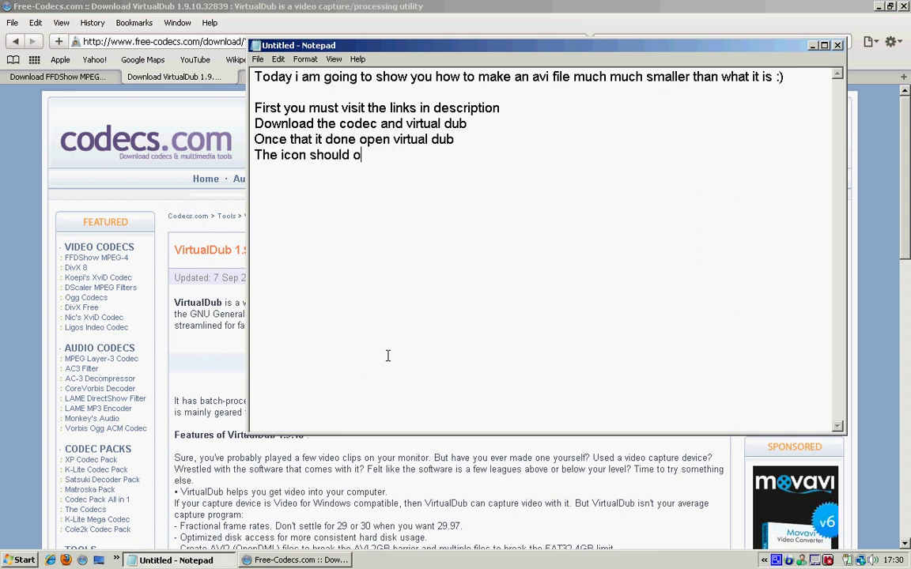
text(uld look lik)
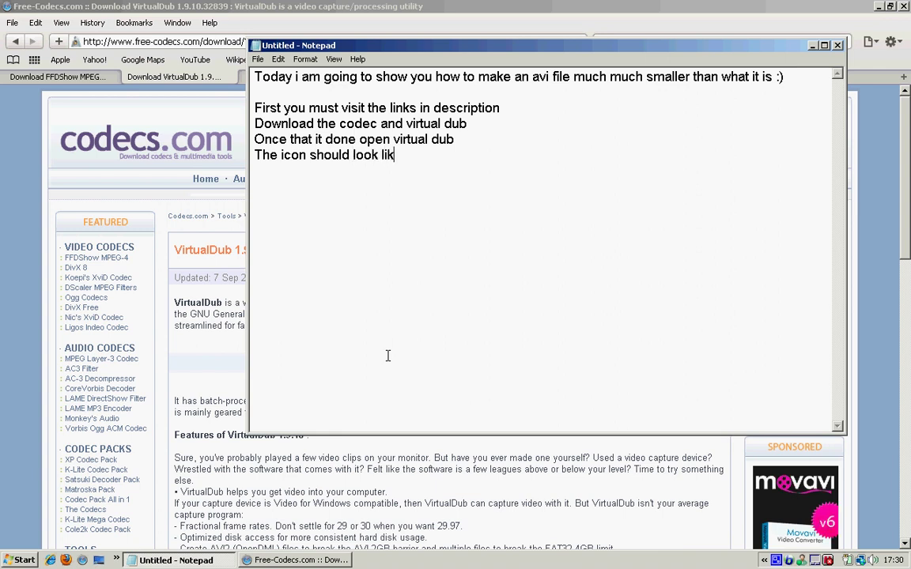
text(e this)
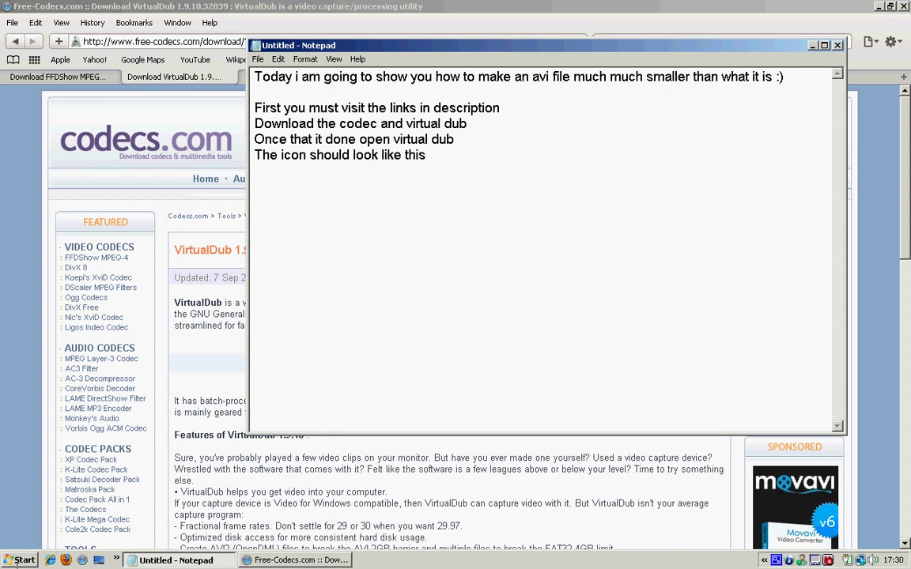
Step: Show the desktop and launch VirtualDub.exe
click(98, 560)
click(239, 118)
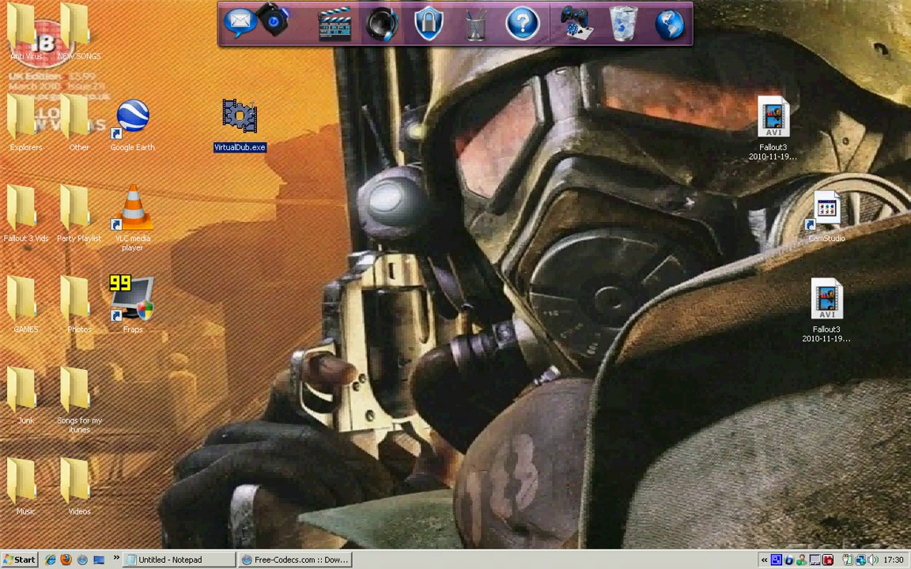
double_click(239, 119)
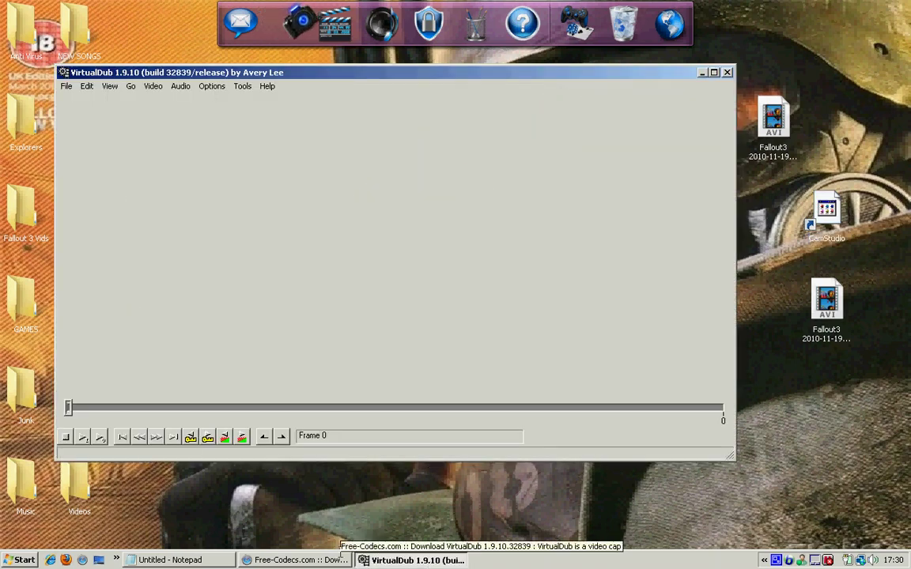
Step: Minimize the browser window and add the line "Drag your avi file into the grey space" to the Notepad instructions
click(295, 560)
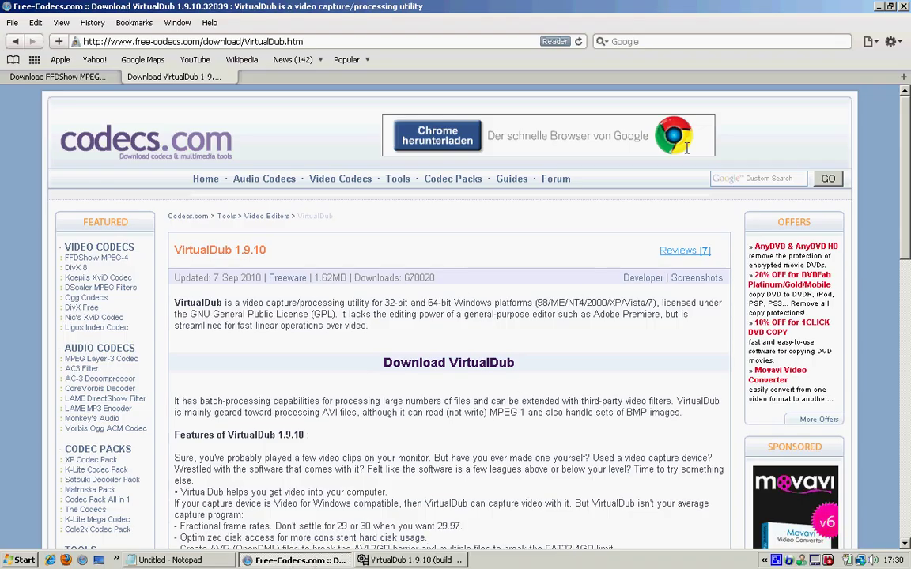
click(878, 6)
click(182, 559)
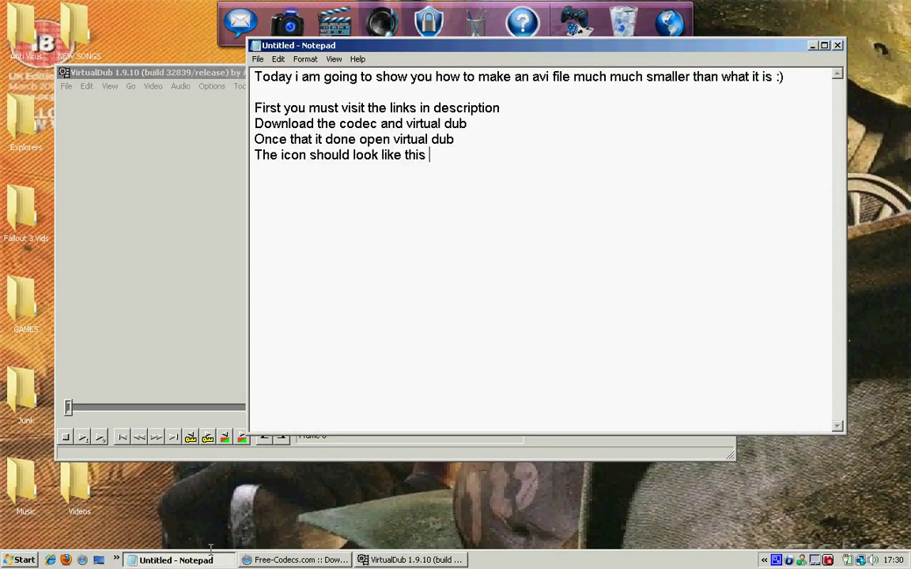
key(Return)
text(Drag y)
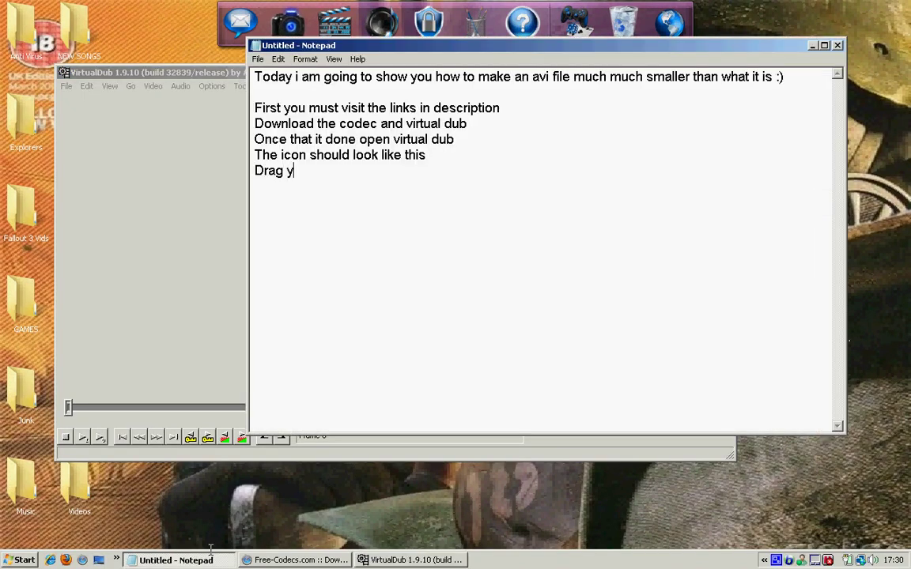
text(our avi file)
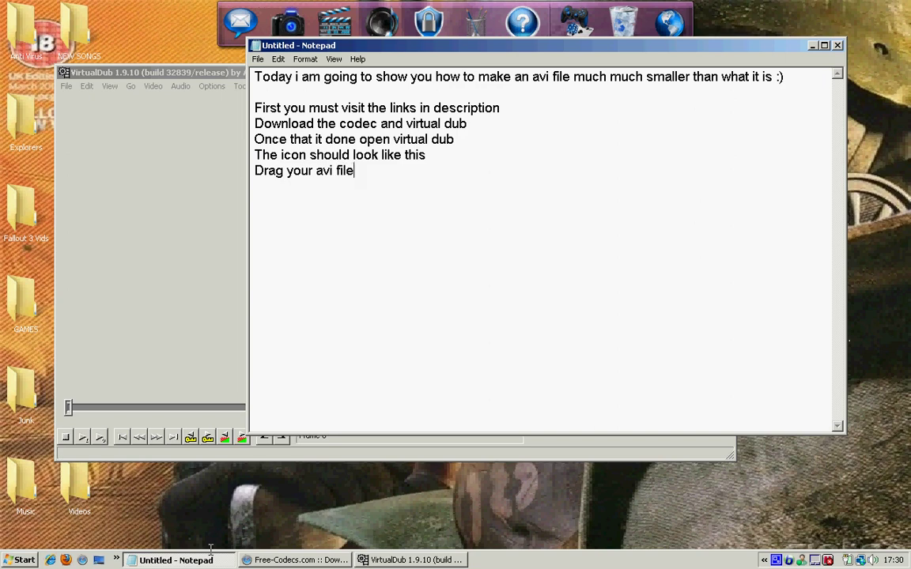
text( into the grey space)
key(Return)
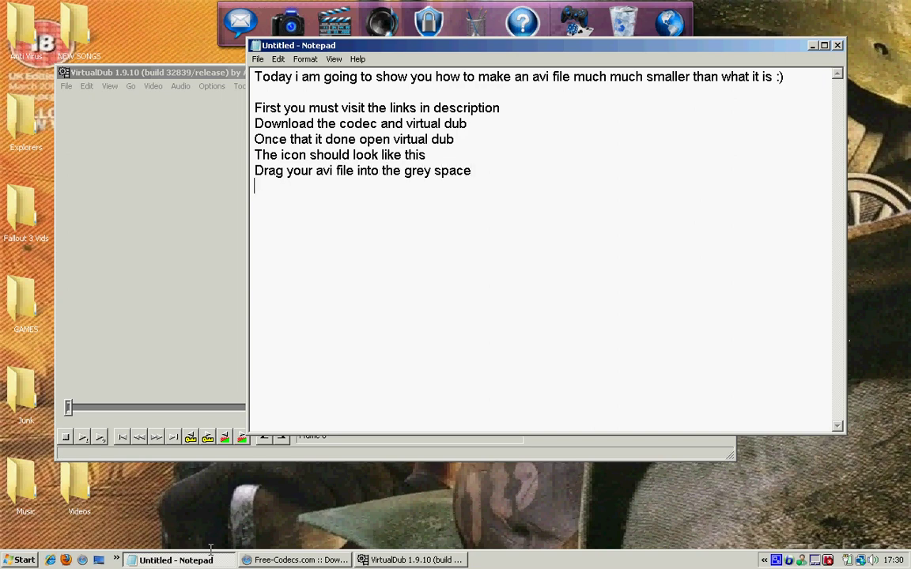
click(812, 45)
click(826, 298)
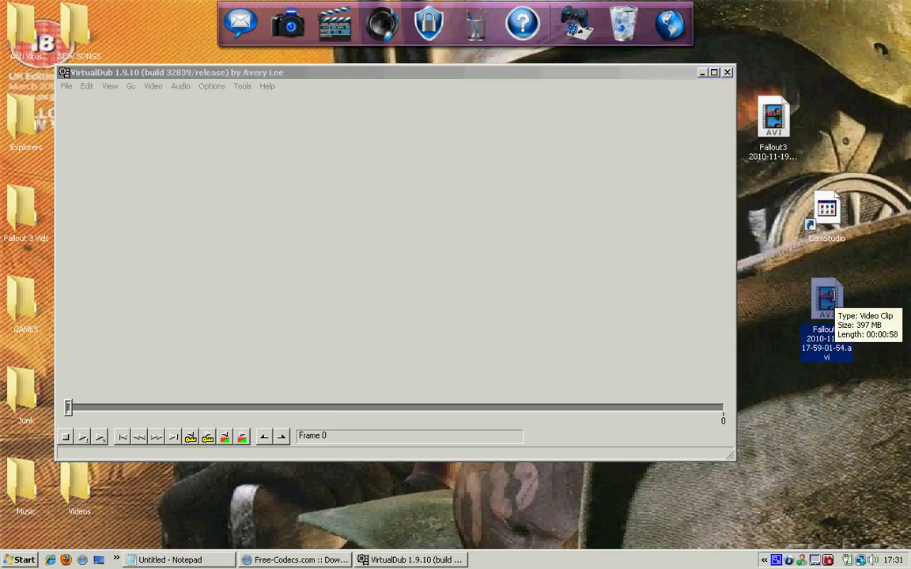
drag(826, 299, 310, 235)
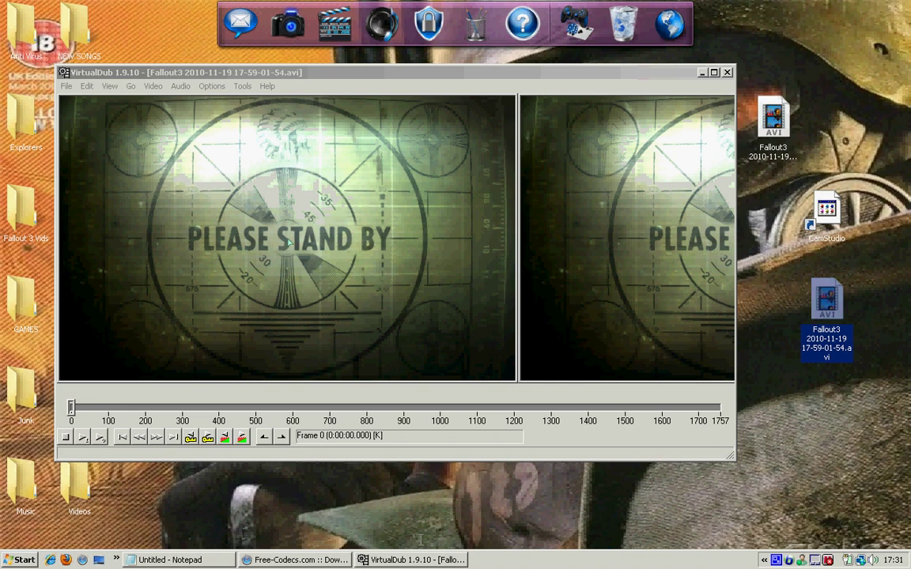
click(411, 560)
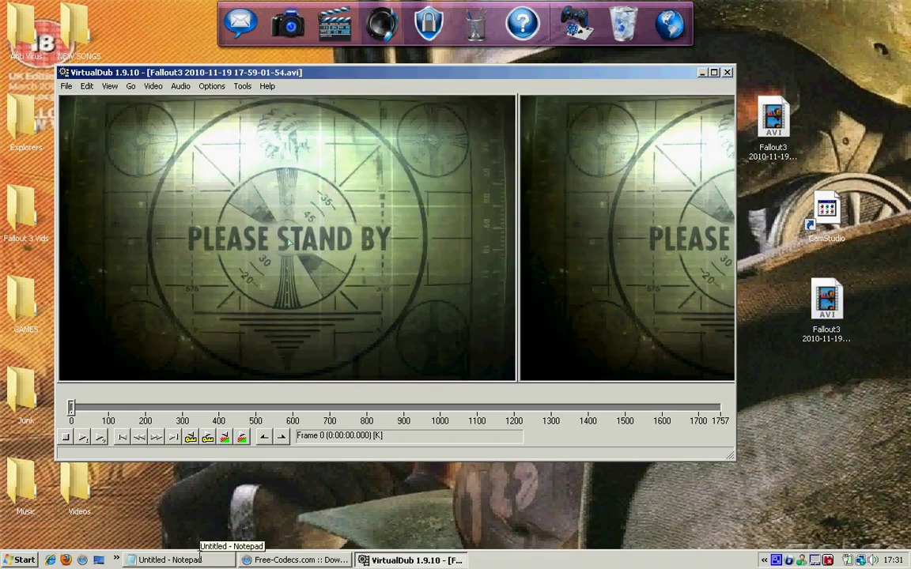
Step: Switch to Notepad and add the line "Then go to video and click compression"
click(199, 559)
text(Then g)
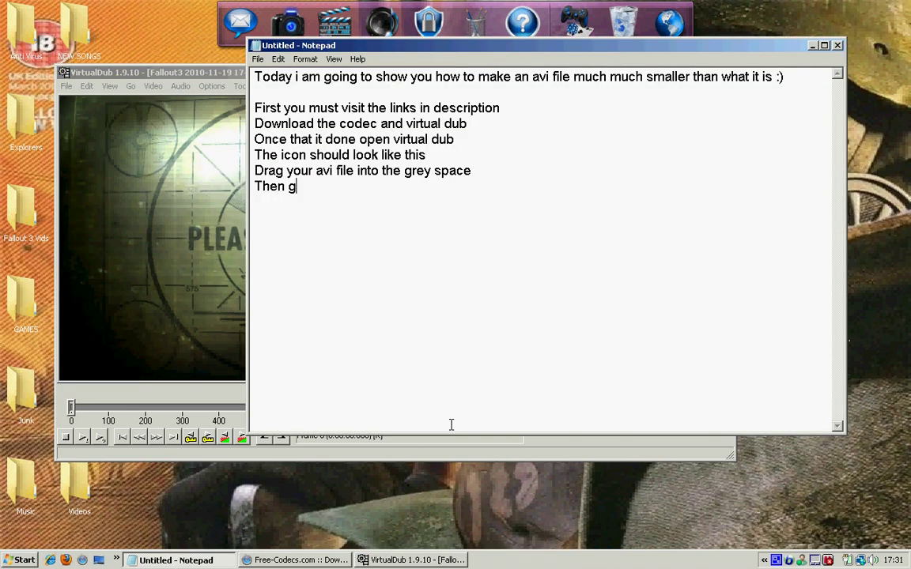
text(o to video and )
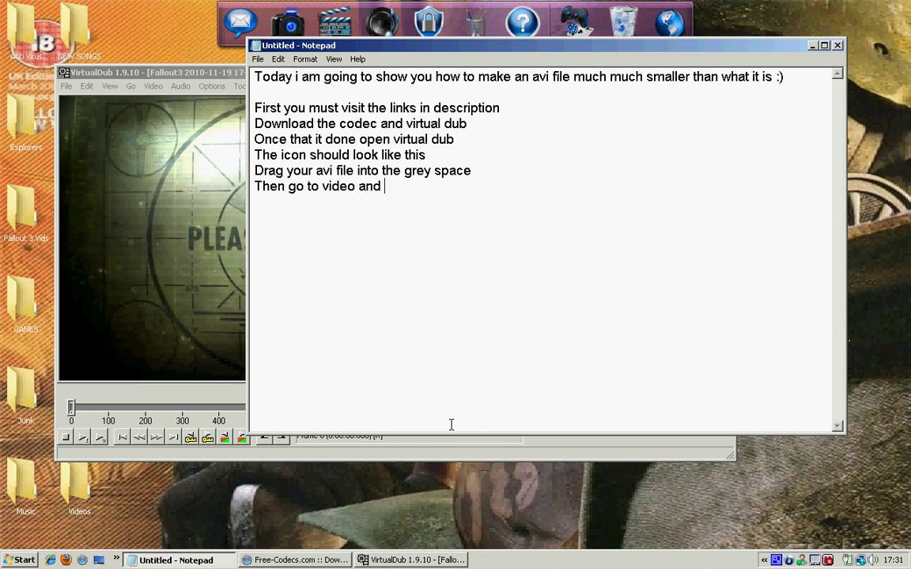
text(click compression)
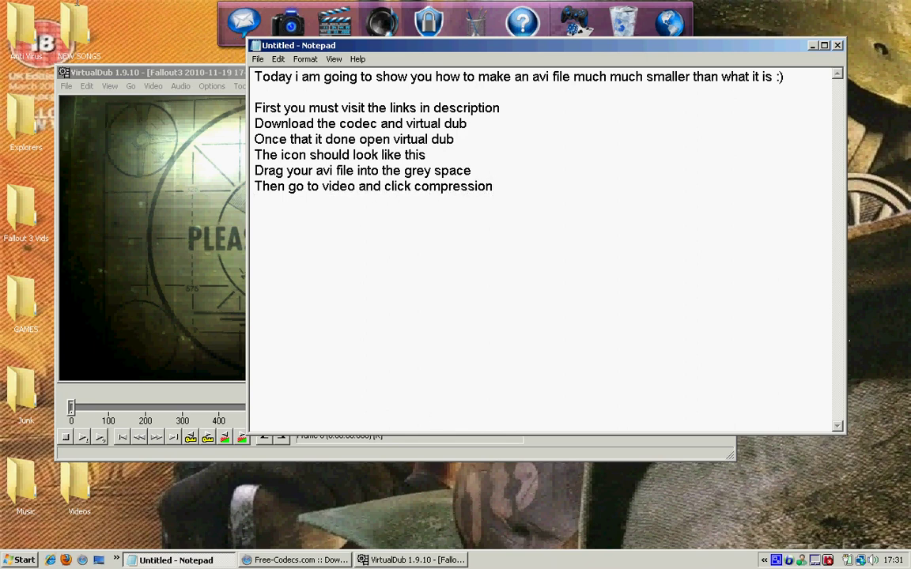
Step: Switch to VirtualDub and open the video compression settings
click(229, 181)
click(109, 86)
mouse_move(158, 89)
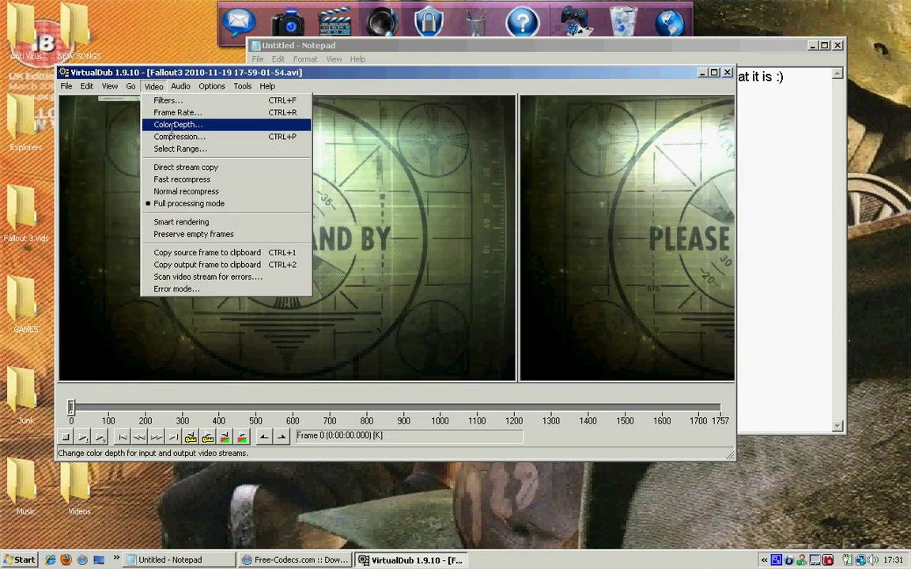
click(180, 136)
Step: Switch to Notepad and add the lines "Pick the ffdshow Video Codec" and "It is the one you downloaded" to the instructions
click(771, 216)
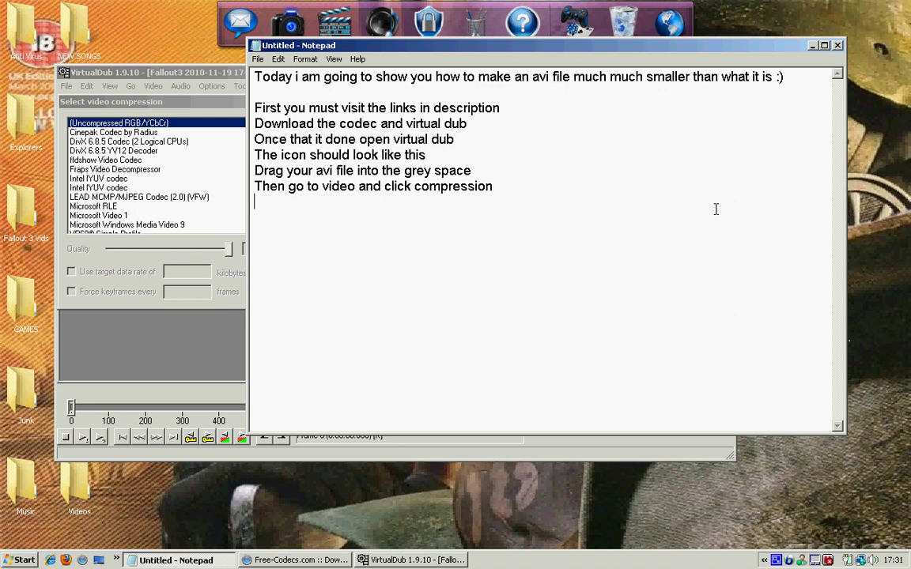
text(Pick the ffdsho)
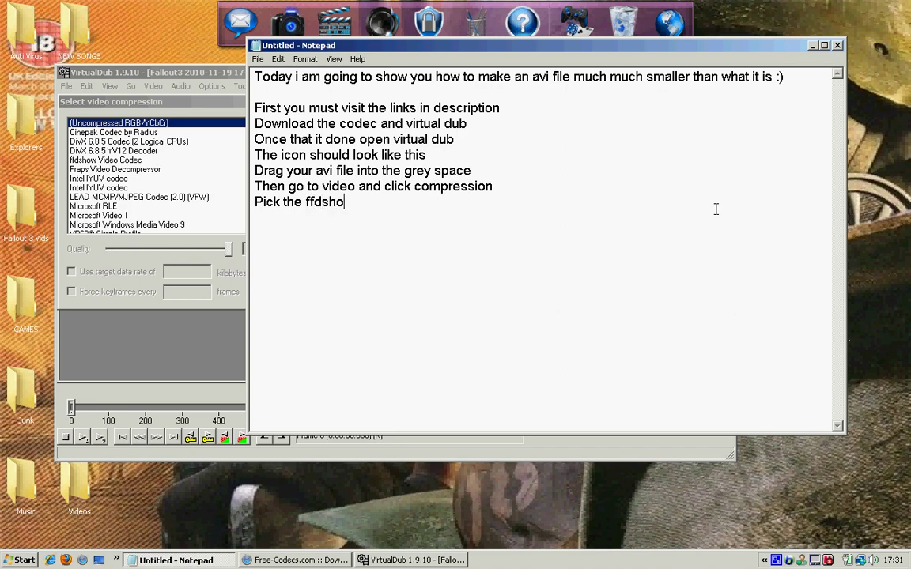
text(w Video D)
key(BackSpace)
text(Codec )
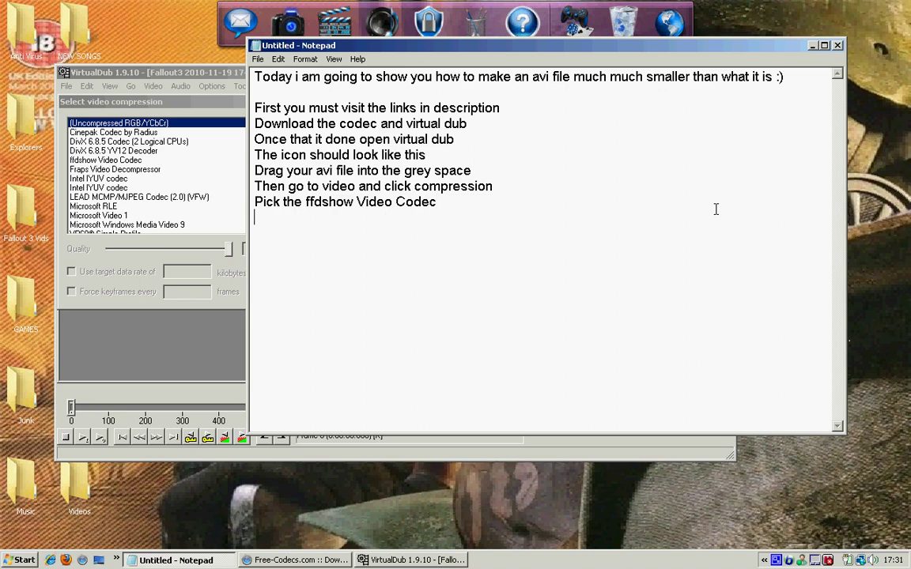
text(It is the one )
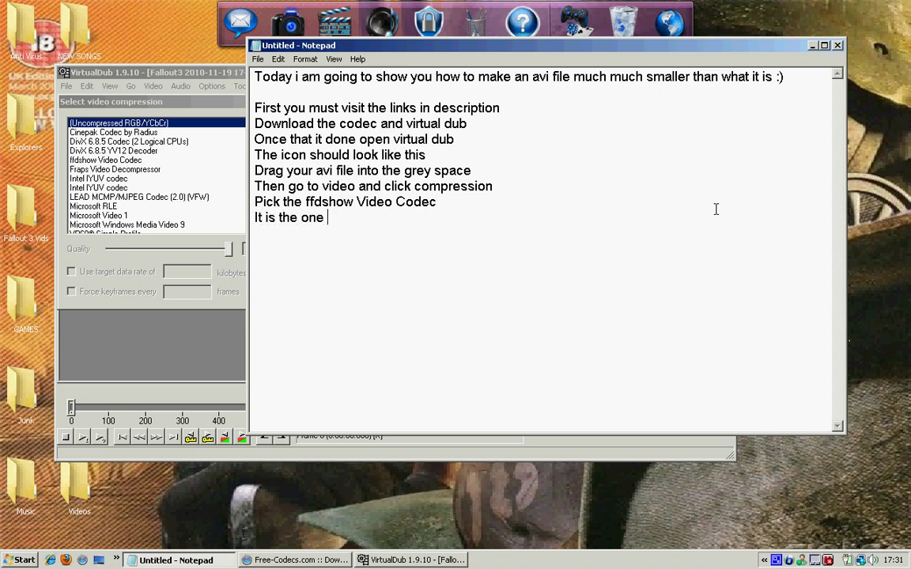
text(you downloaded)
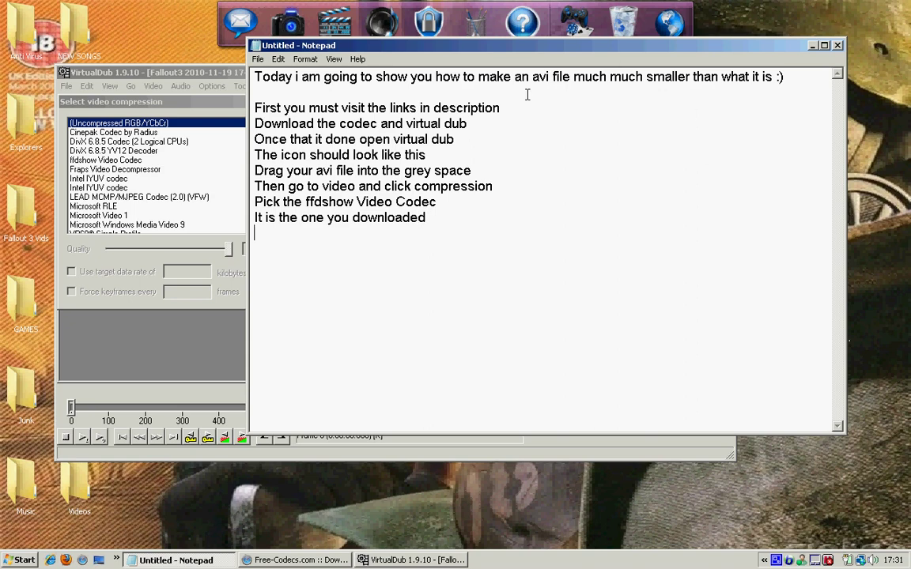
Step: Switch to VirtualDub and set the video compression to ffdshow Video Codec
click(115, 169)
click(114, 152)
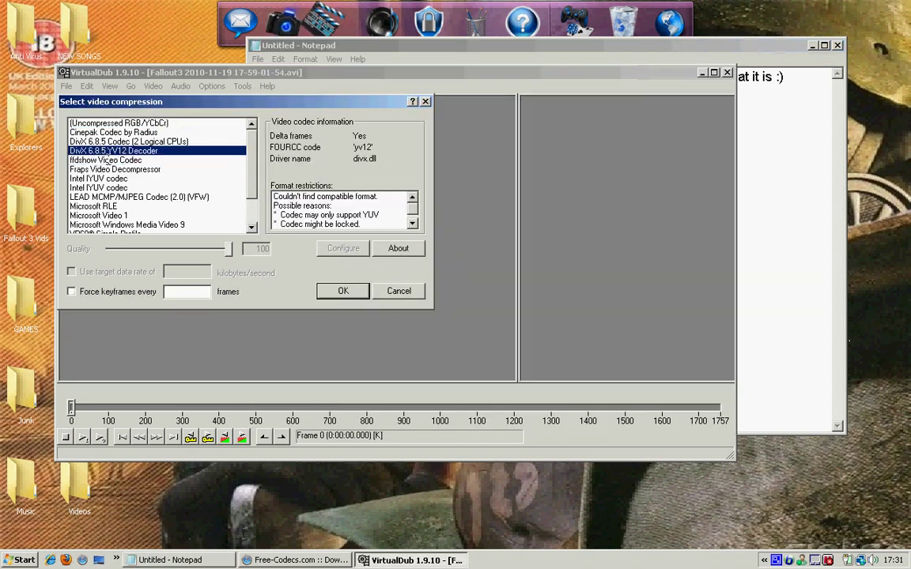
click(115, 160)
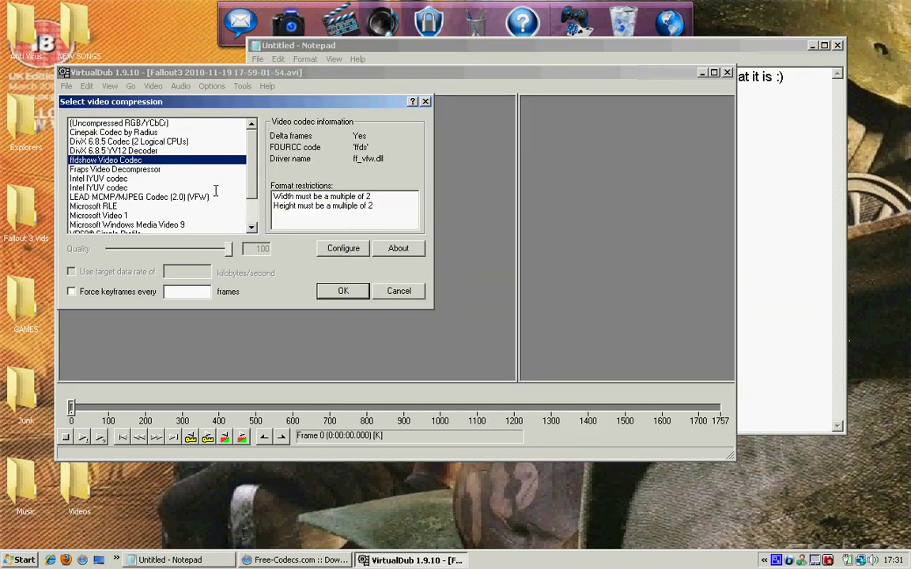
click(343, 290)
Step: Switch to Notepad and add the lines "click ok" and "Then go to file and click save as avi"
click(759, 247)
key(Return)
text(c)
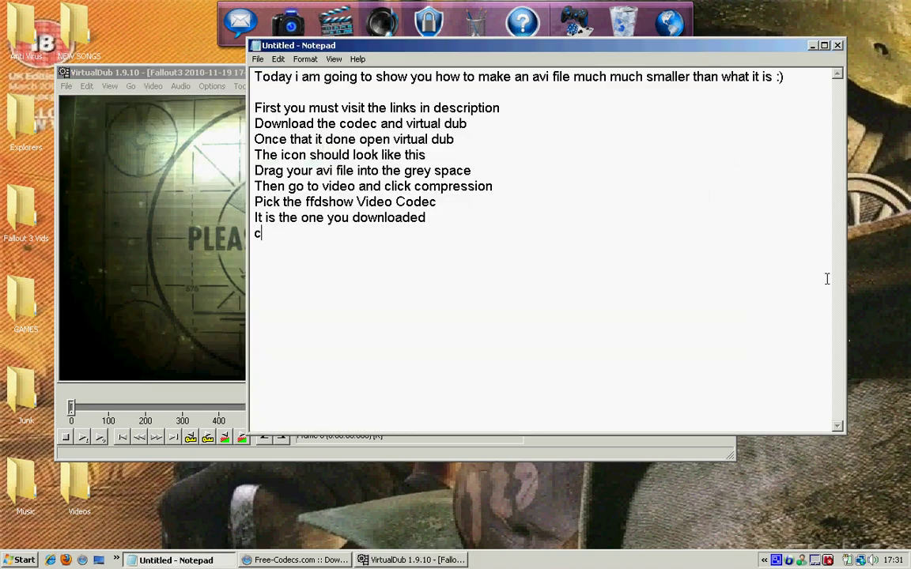
text(lick ok Th)
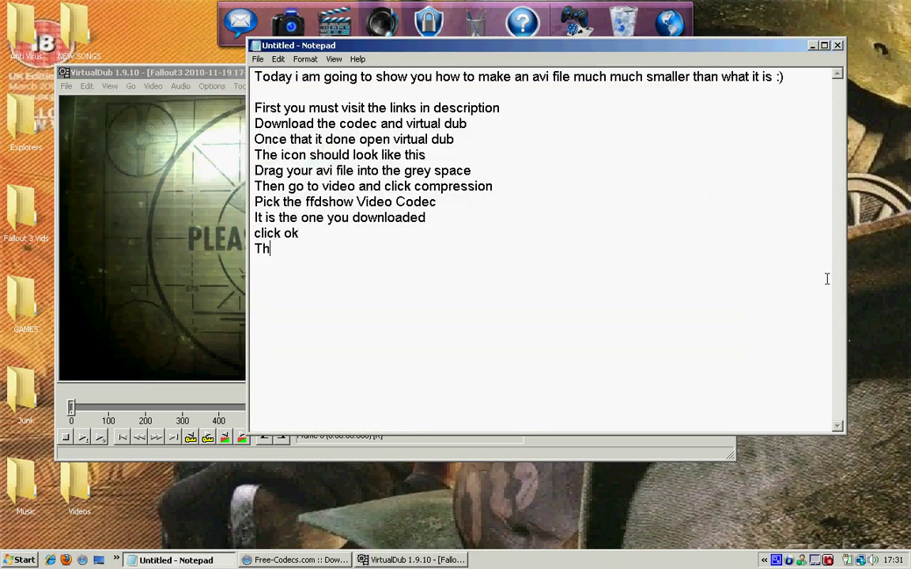
text(en go to file and )
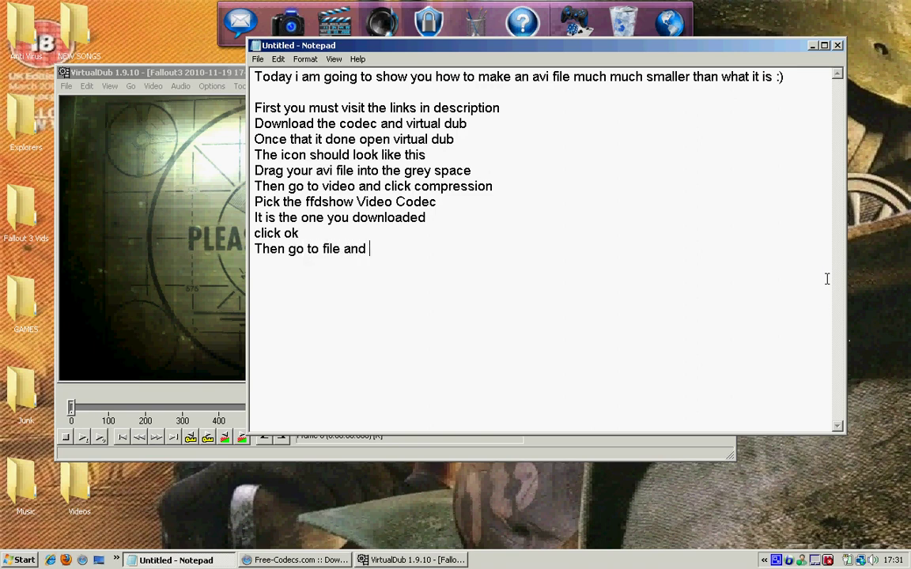
text(click save )
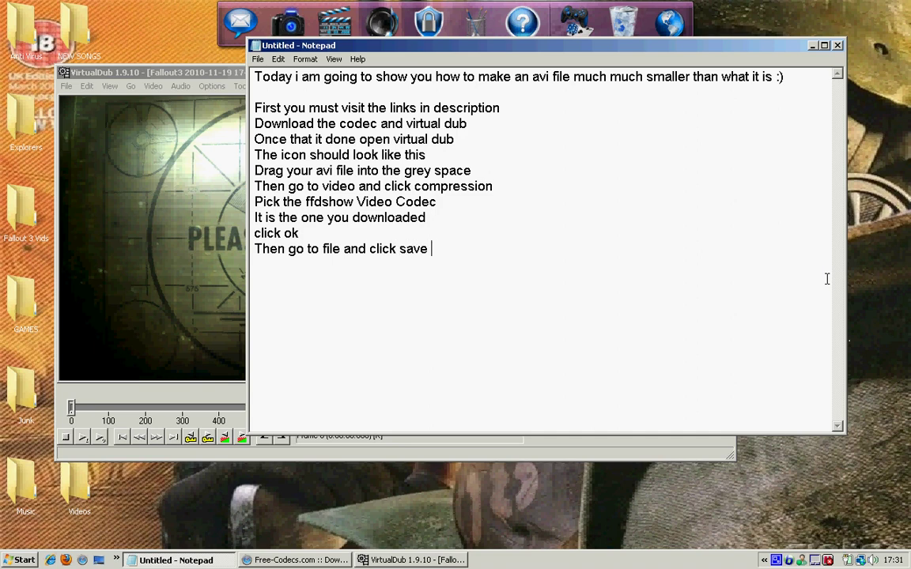
text(as aci)
key(BackSpace)
key(BackSpace)
text(vi)
Step: Switch to VirtualDub and open the dialog for saving the video as AVI
click(74, 87)
click(70, 86)
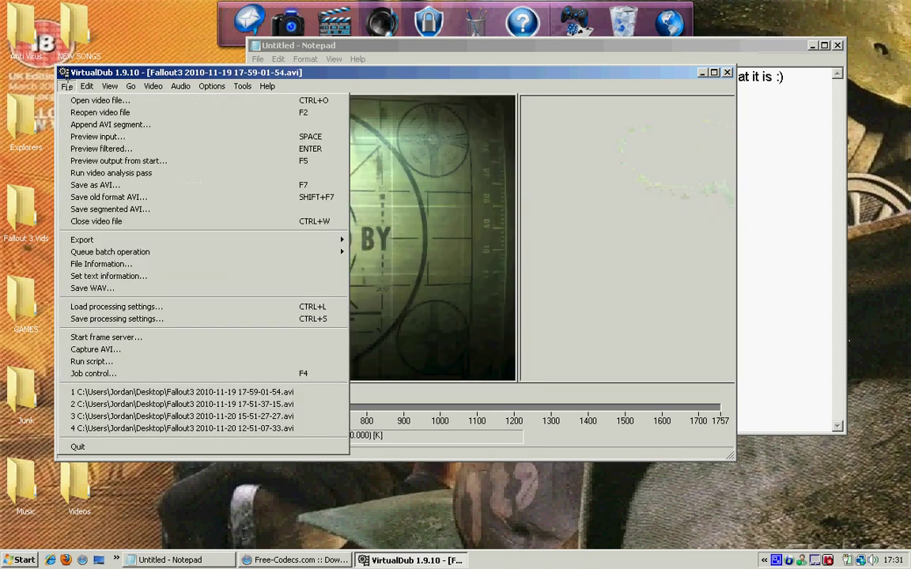
click(69, 86)
click(70, 86)
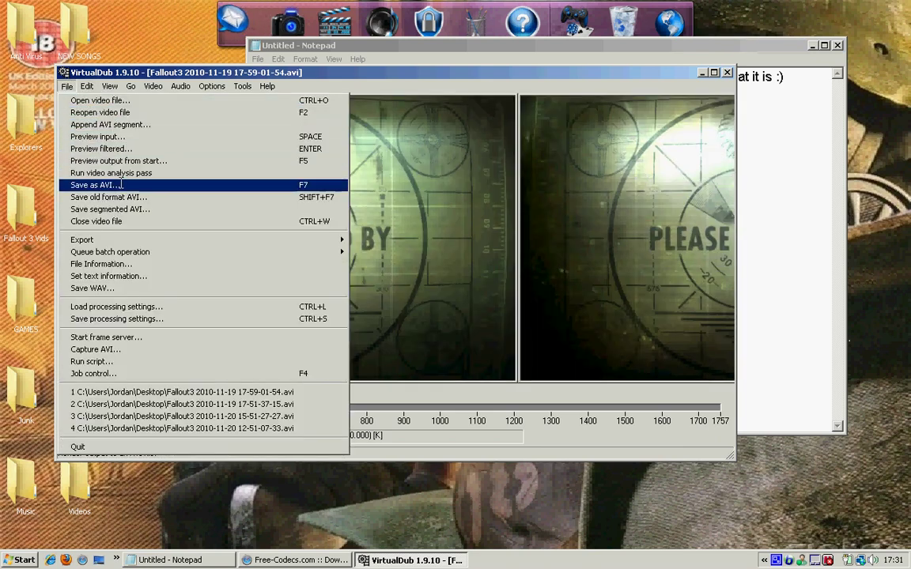
click(94, 185)
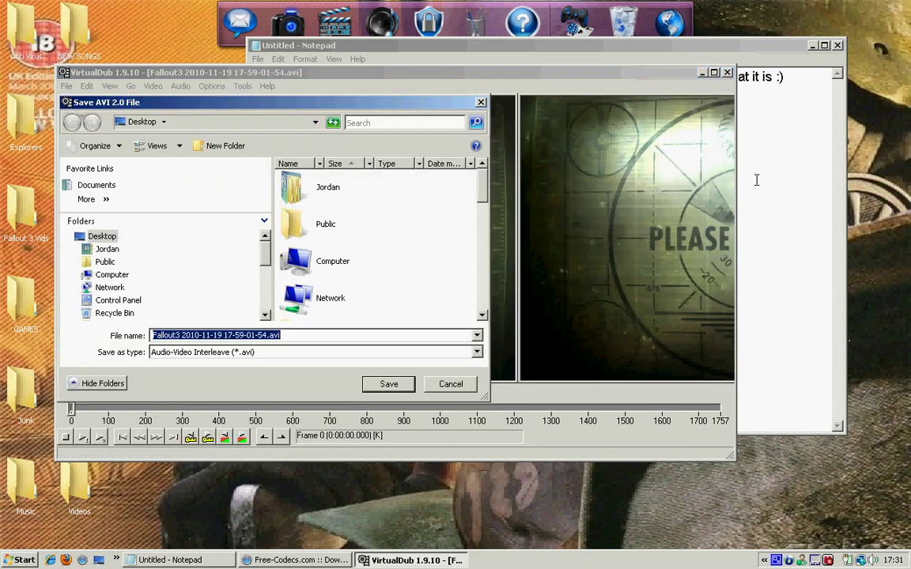
Step: Switch to Notepad and add the line "Name it what you want and save it where you want :)"
click(759, 181)
click(697, 284)
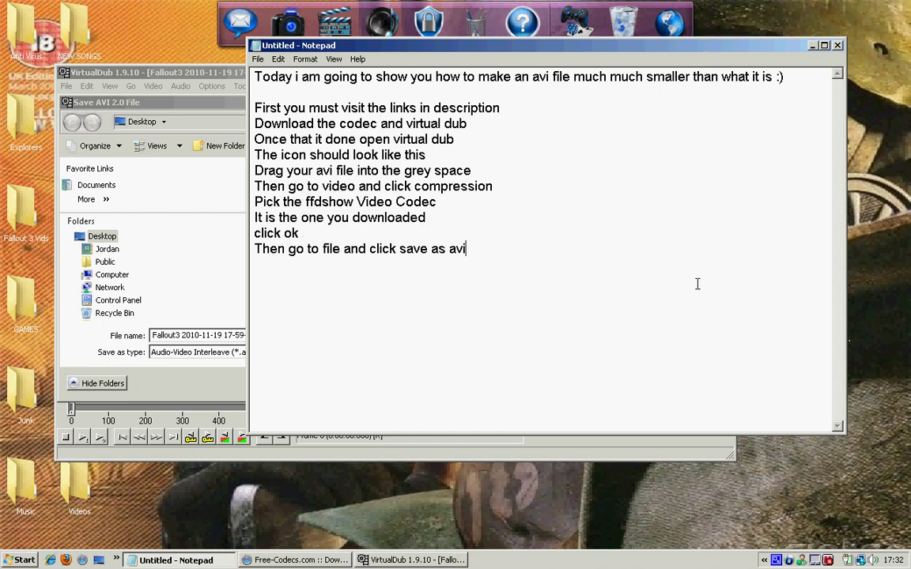
text(Name it w)
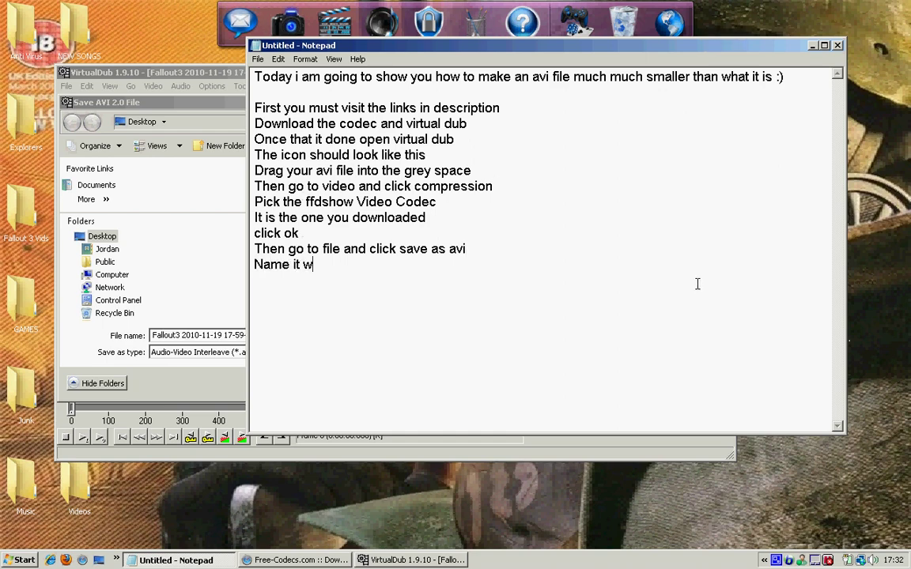
text(hat you want )
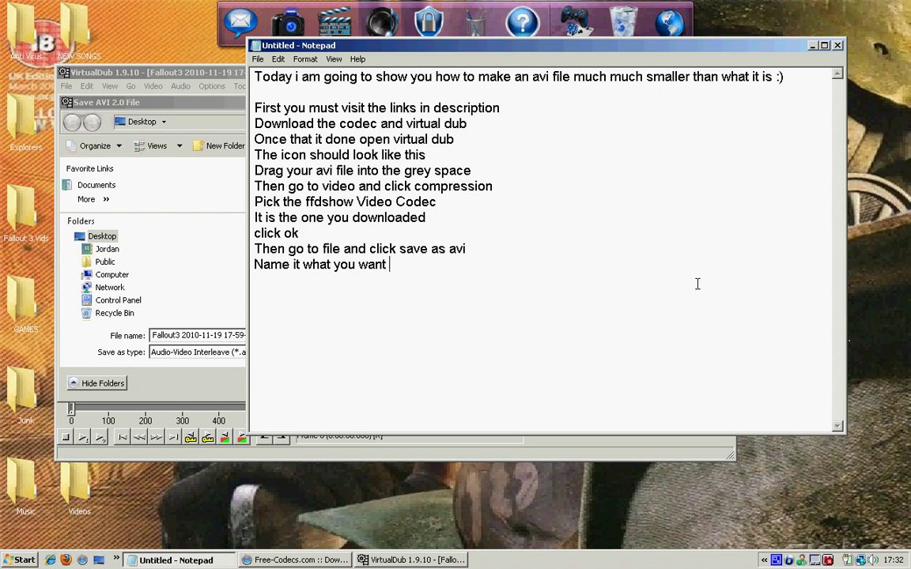
text(and save it whe)
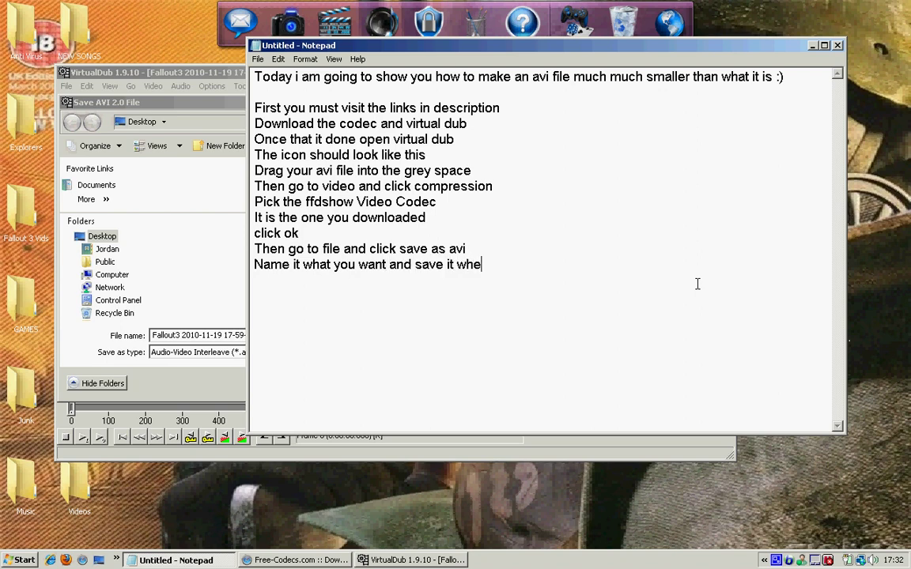
text(re you want)
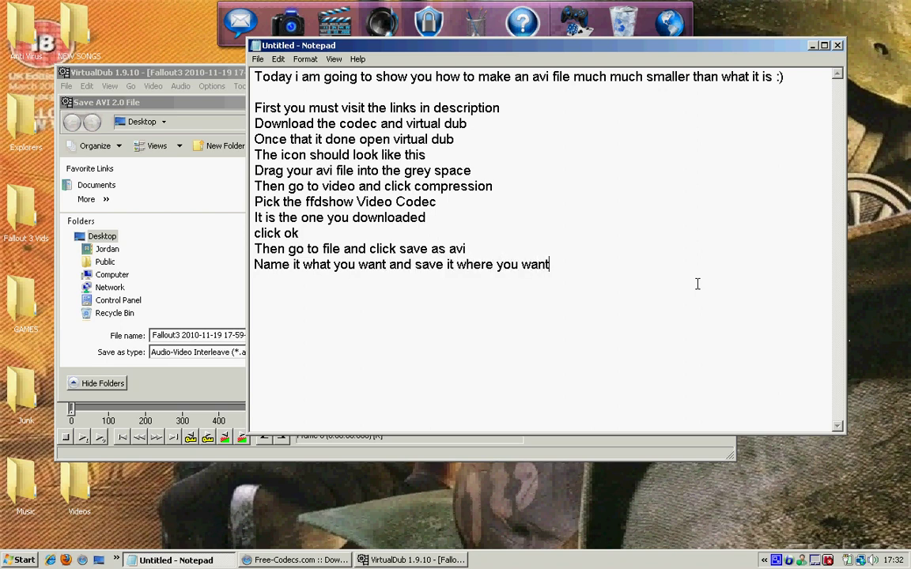
text( :))
Step: Switch to VirtualDub and save the compressed AVI to the desktop as "Blaa hi youtbe XDddd"
click(204, 336)
drag(339, 329, 36, 336)
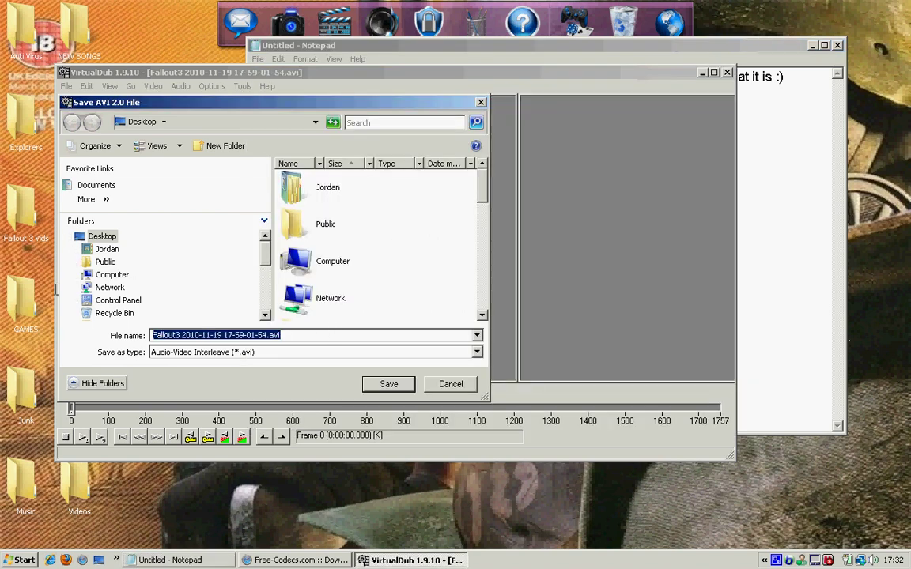
text(Blaa hi youtbe XD)
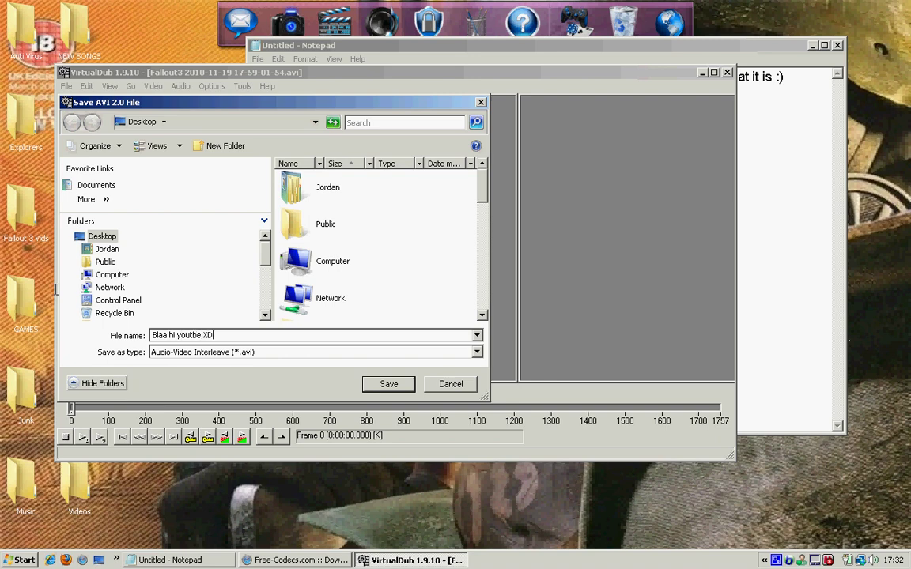
text(ddd)
click(388, 385)
Step: Switch to Notepad, add the line "Then it will start decompressing" and shift the Notepad window sideways
click(773, 254)
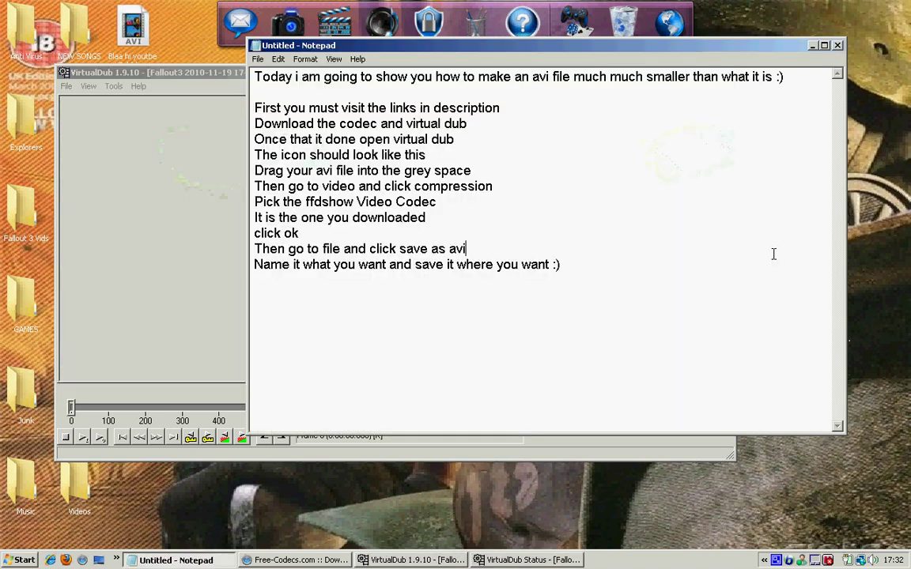
click(608, 263)
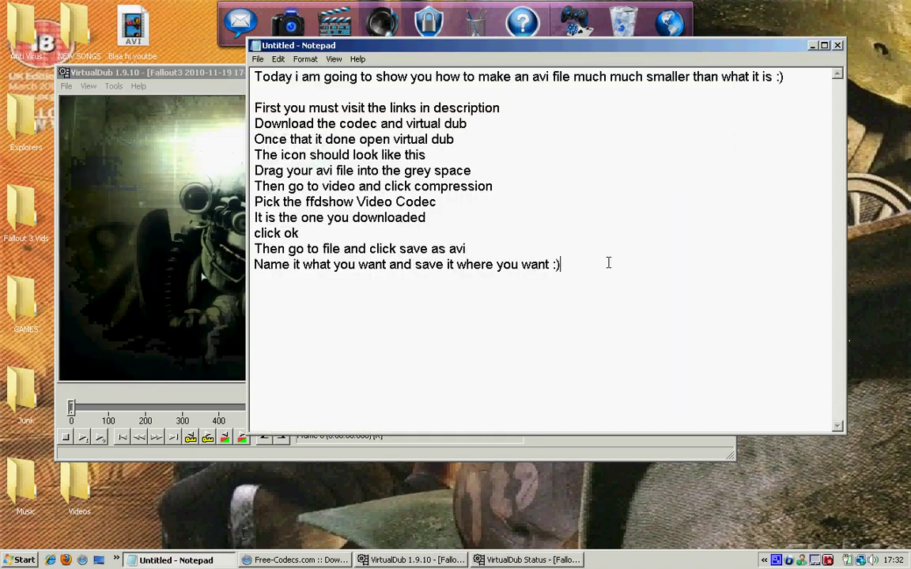
key(Return)
text(Then it wil)
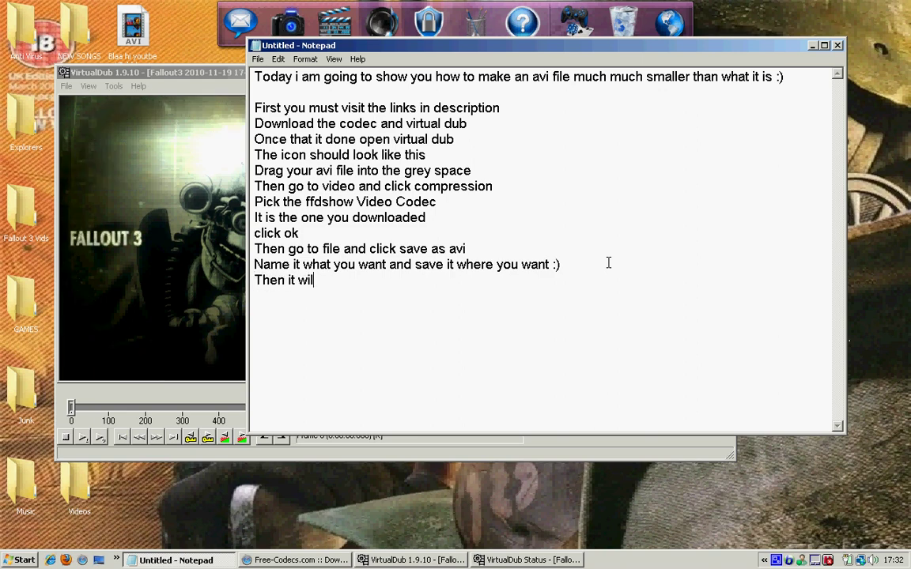
text(l star)
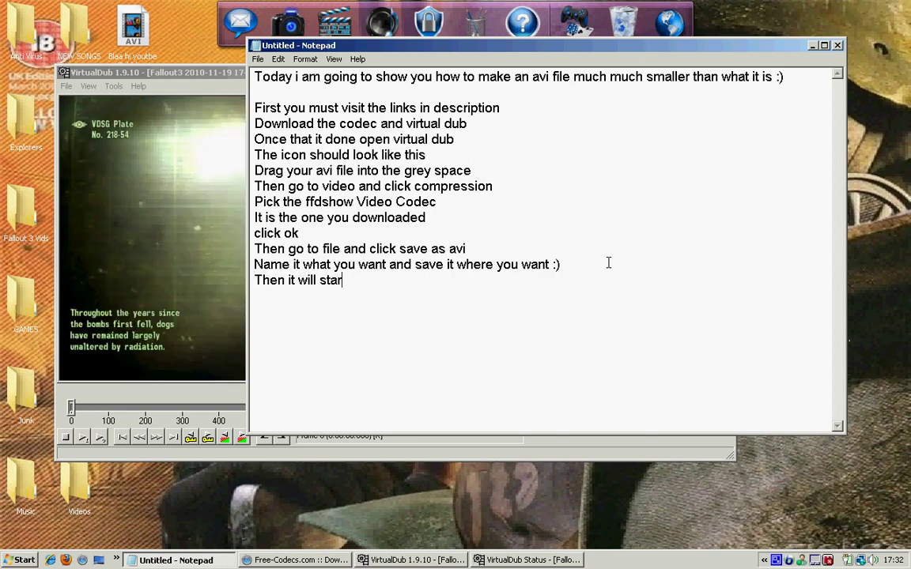
text(t)
drag(572, 45, 422, 41)
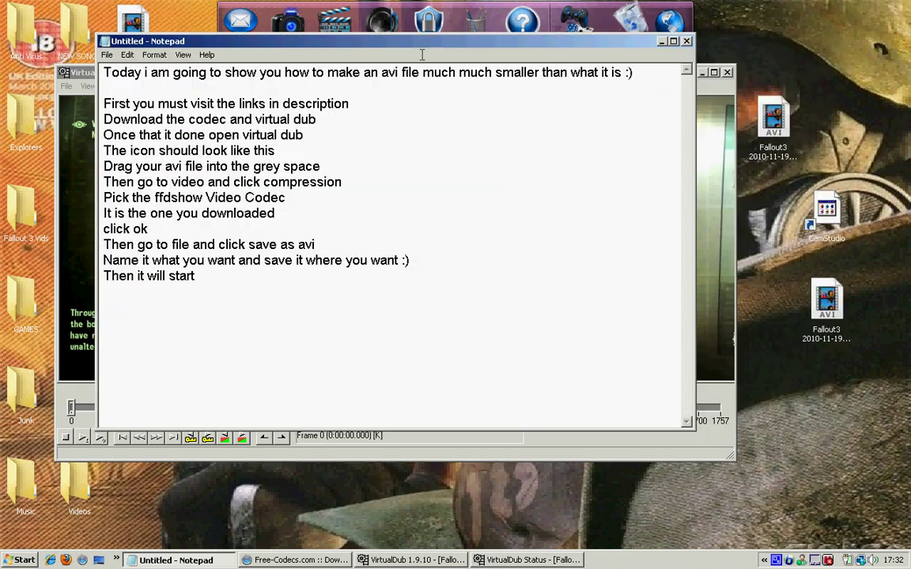
text(de)
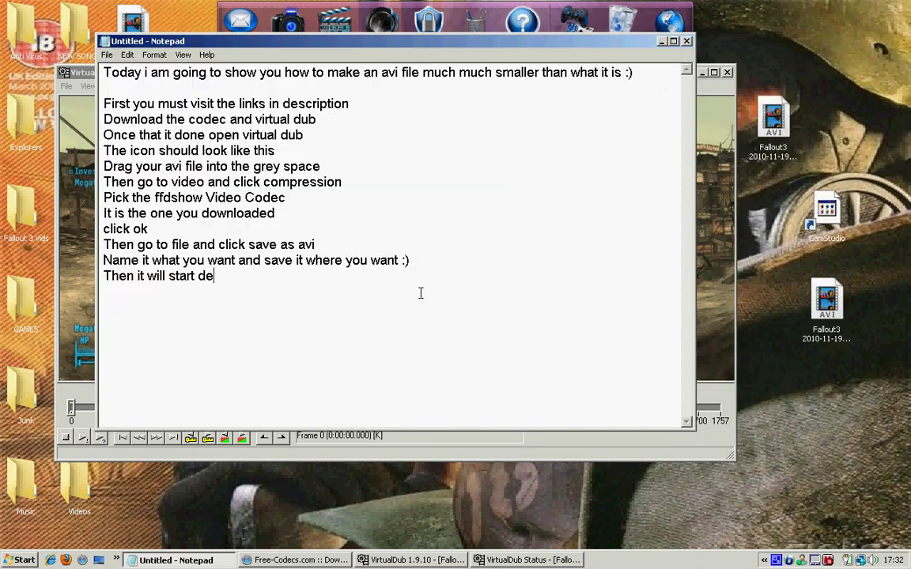
text(com)
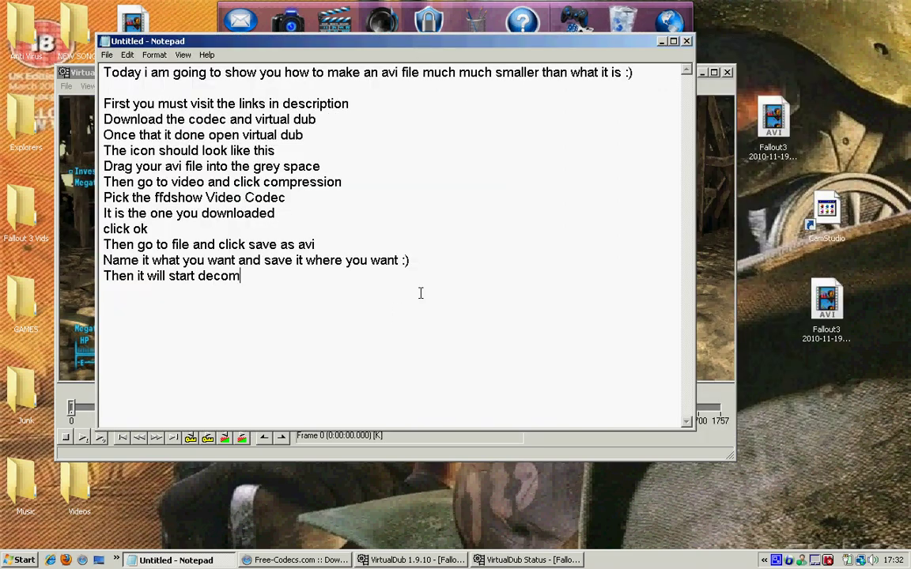
text(pressing)
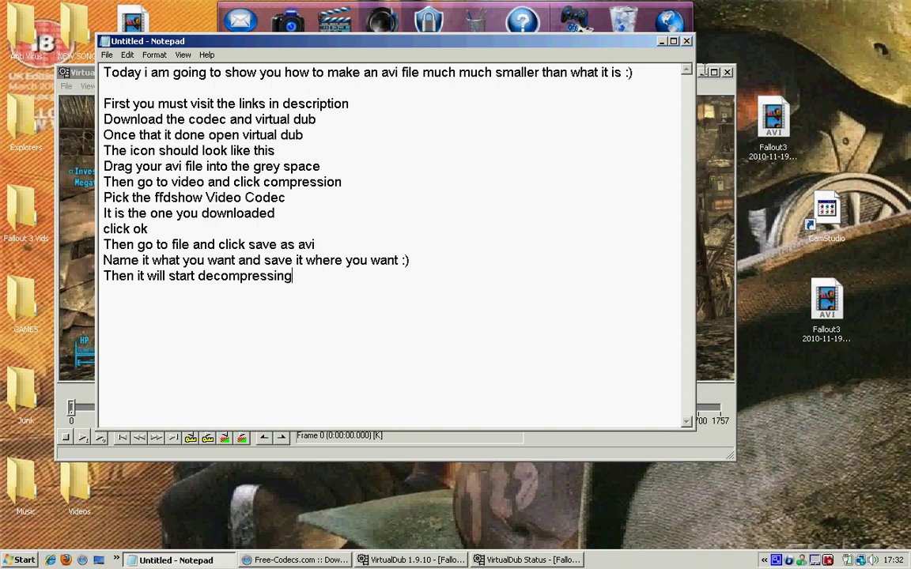
Step: Arrange the Notepad and VirtualDub Status windows side by side so both can be read
drag(356, 41, 647, 36)
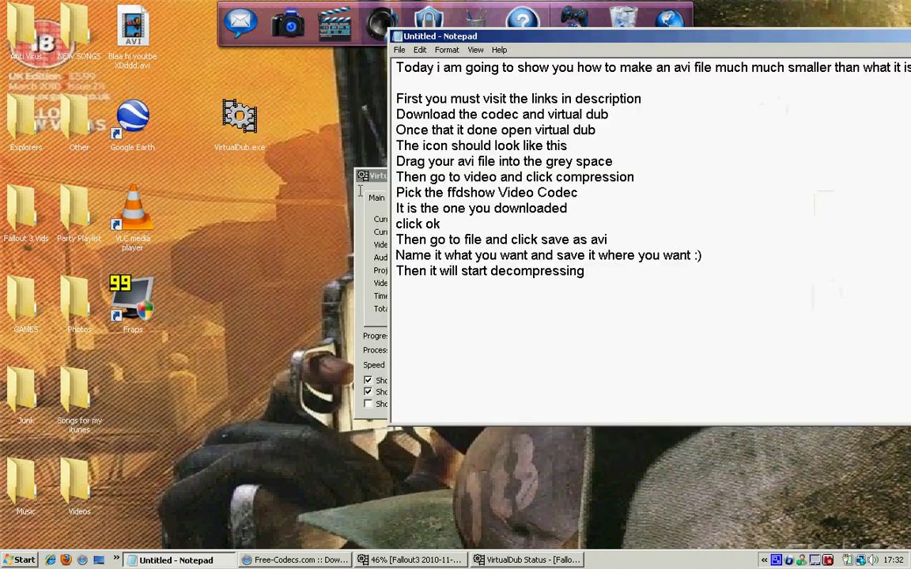
click(359, 192)
drag(443, 172, 256, 145)
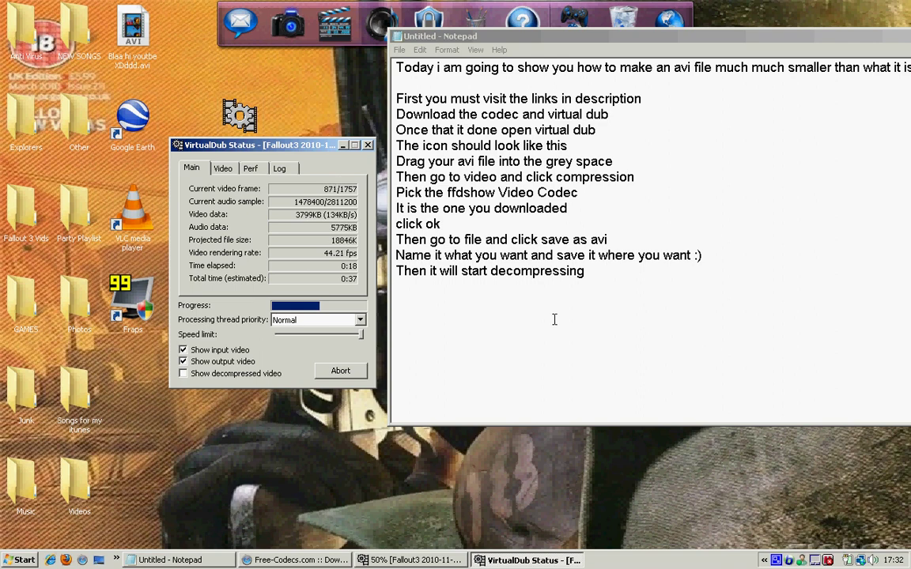
Step: Start a new line in Notepad with "This" and correct "decompressing" to "compressing" in the line above
click(588, 270)
key(Return)
text(T)
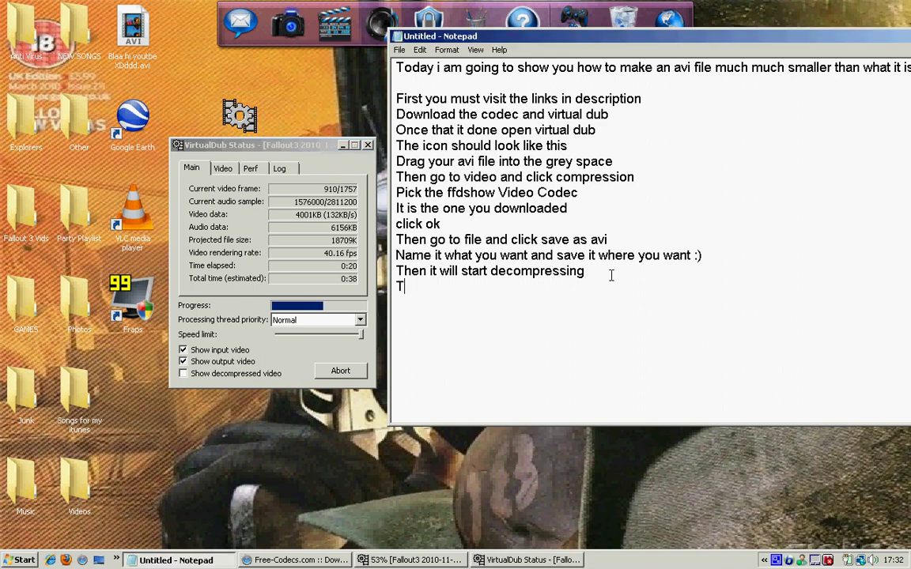
text(his)
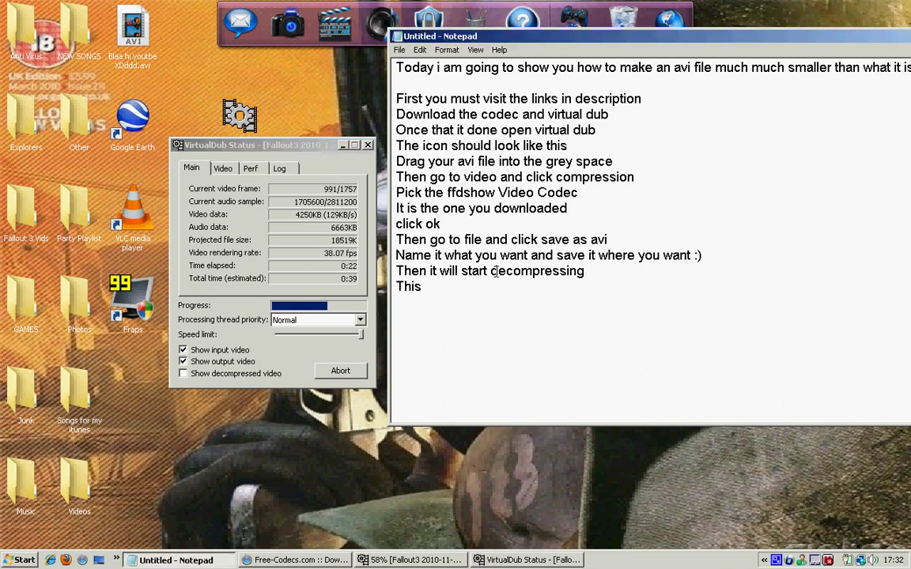
click(496, 271)
key(Delete)
key(Delete)
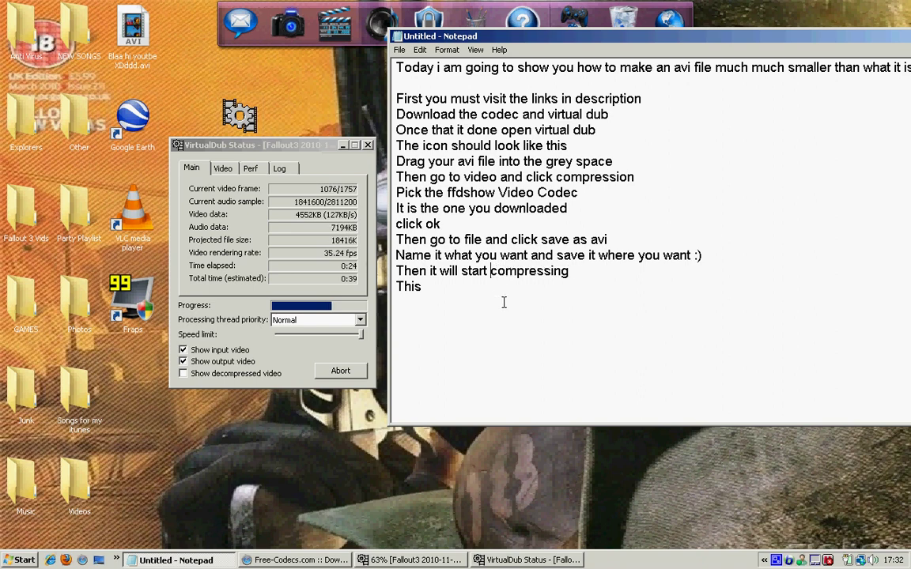
Step: Complete the last line of the instructions so it reads "This grey box shows you the stats"
click(503, 301)
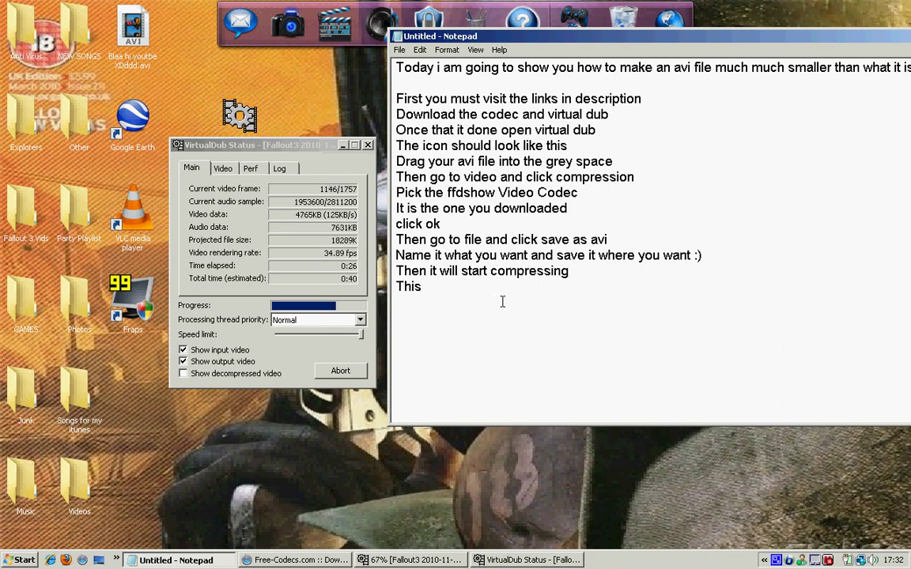
text(grey box s)
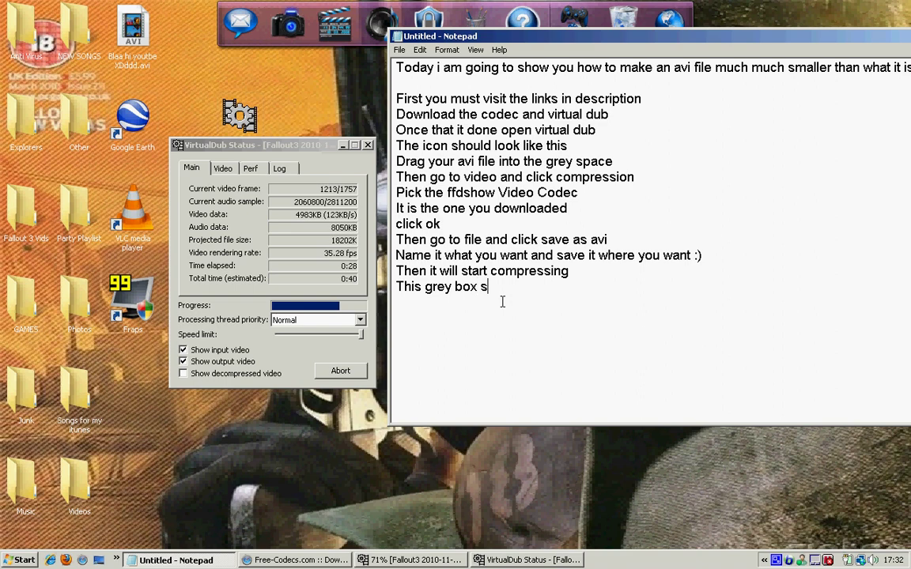
text(hows you)
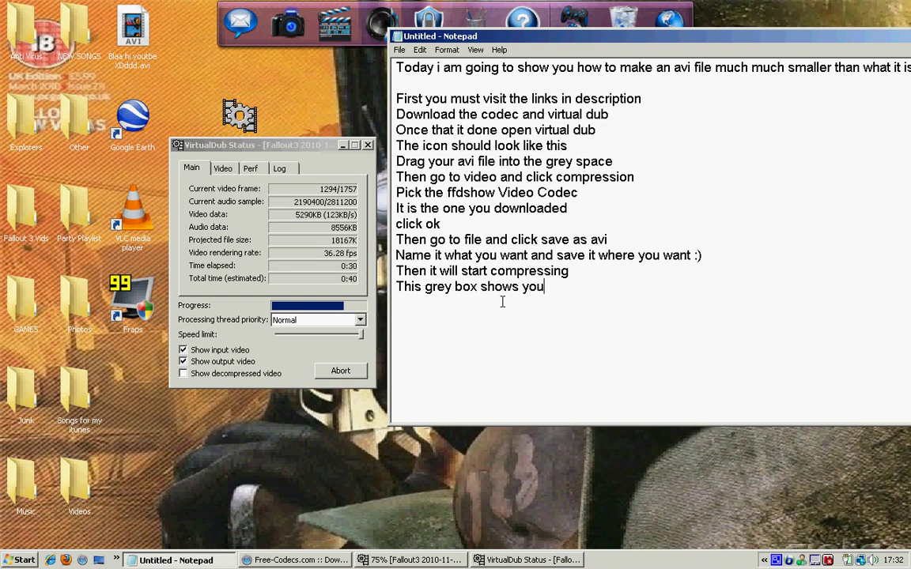
text( the sta)
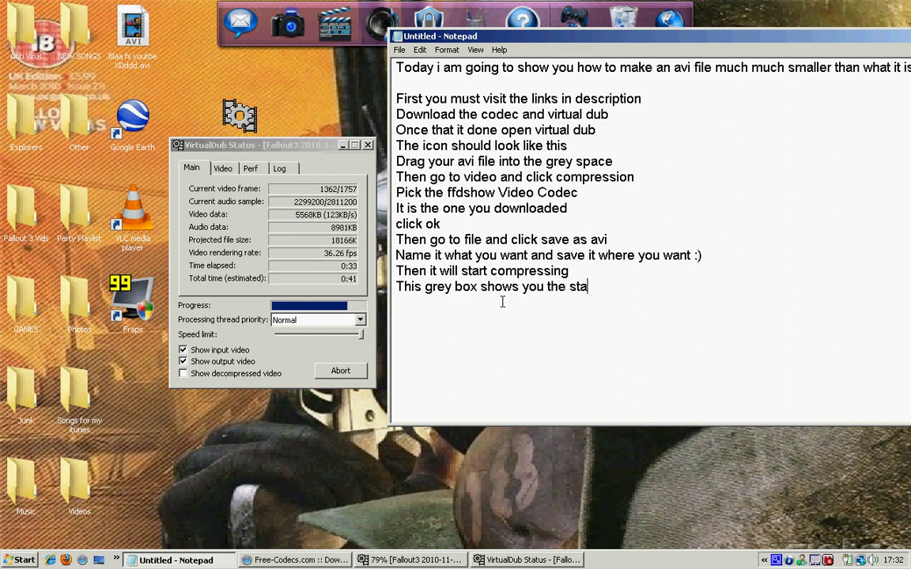
text(ts)
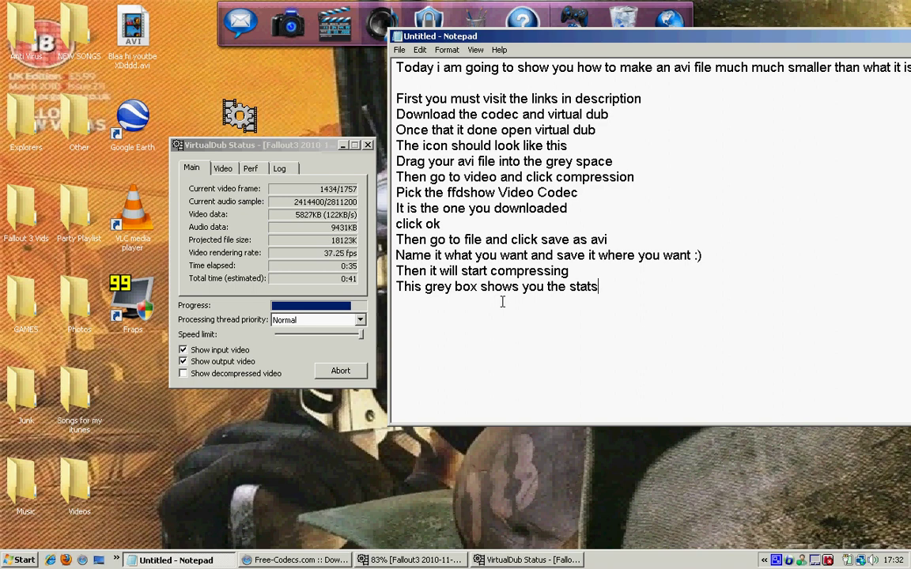
Step: Add the line "Time and size projeted" below the sentence about the grey box
key(Return)
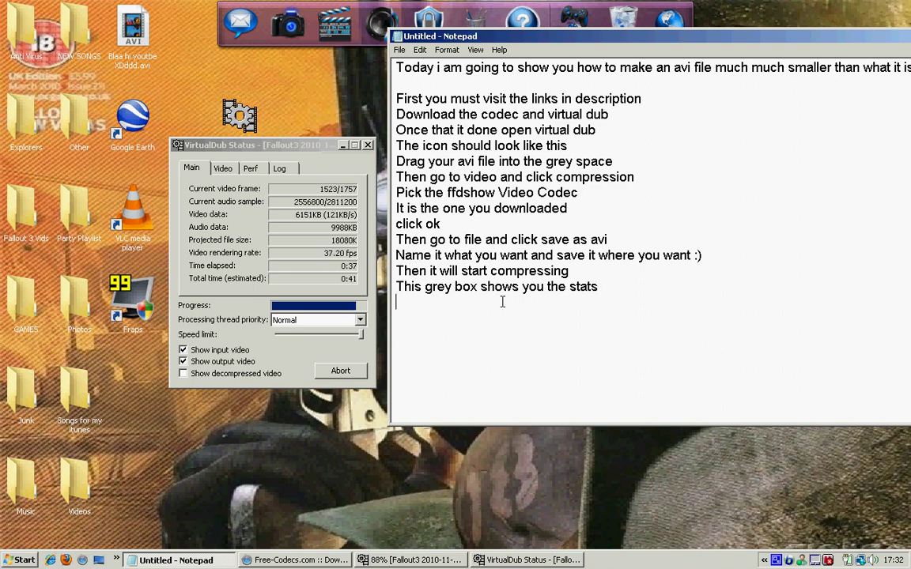
text(Tim)
text(si)
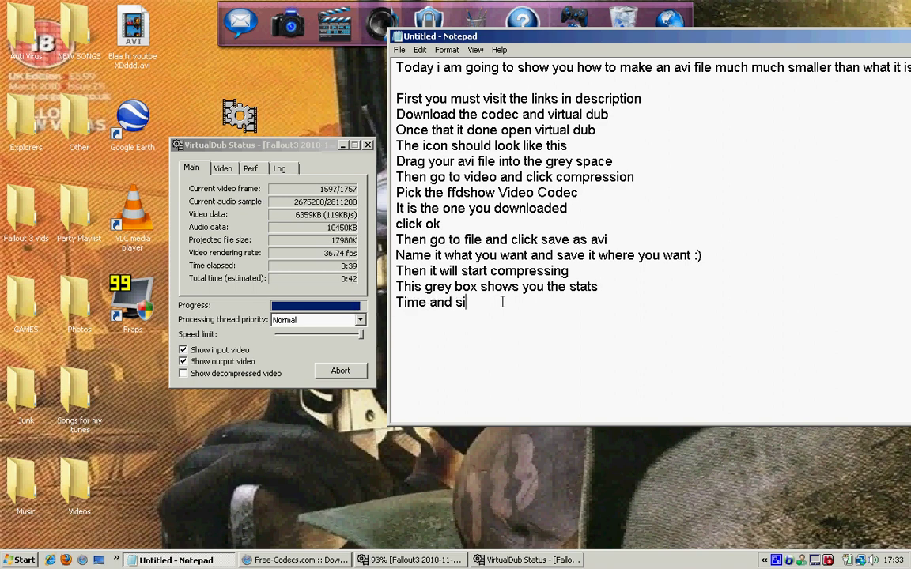
text(ze projecyed)
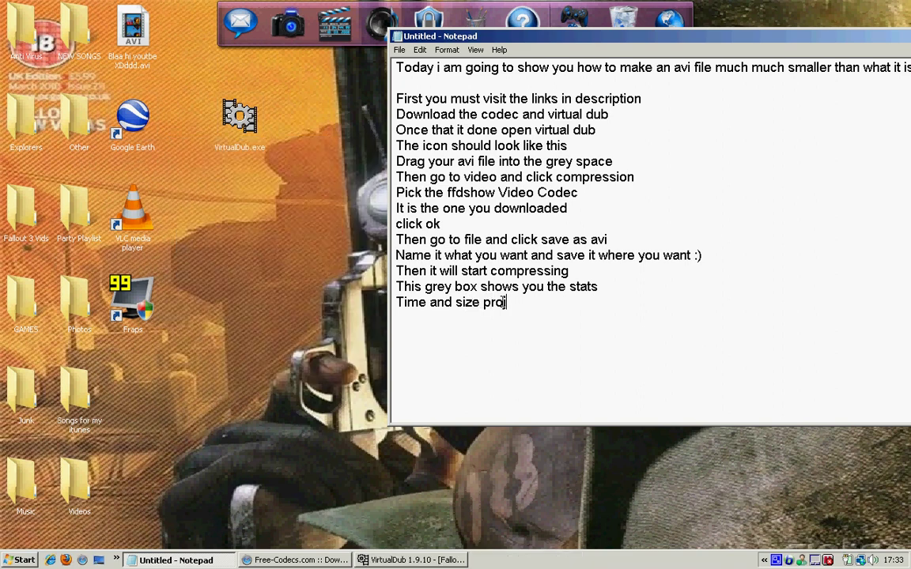
key(BackSpace)
key(BackSpace)
key(BackSpace)
key(BackSpace)
key(BackSpace)
text(ted )
Step: Add the line "Once the compressing is done the box will go away and your avi file will be on desktop"
text(Once the )
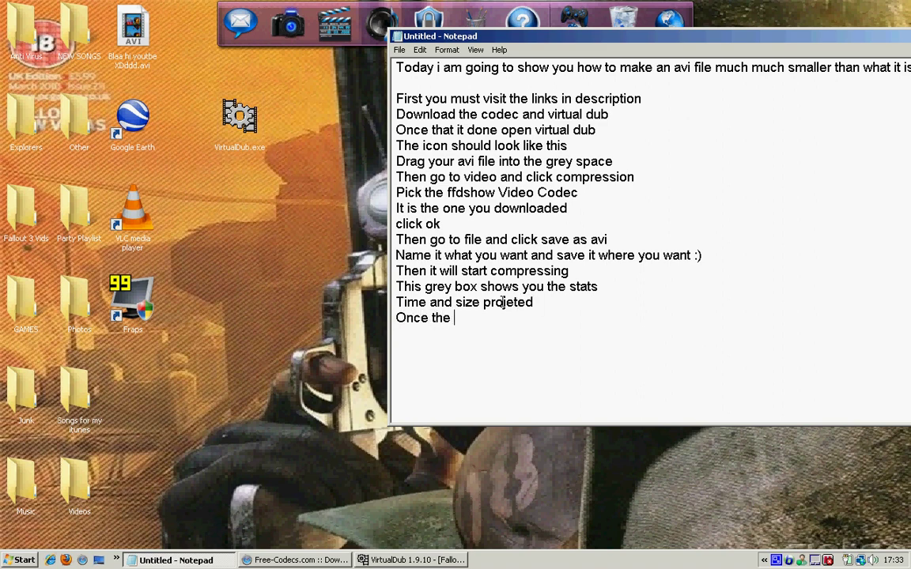
text(compressi)
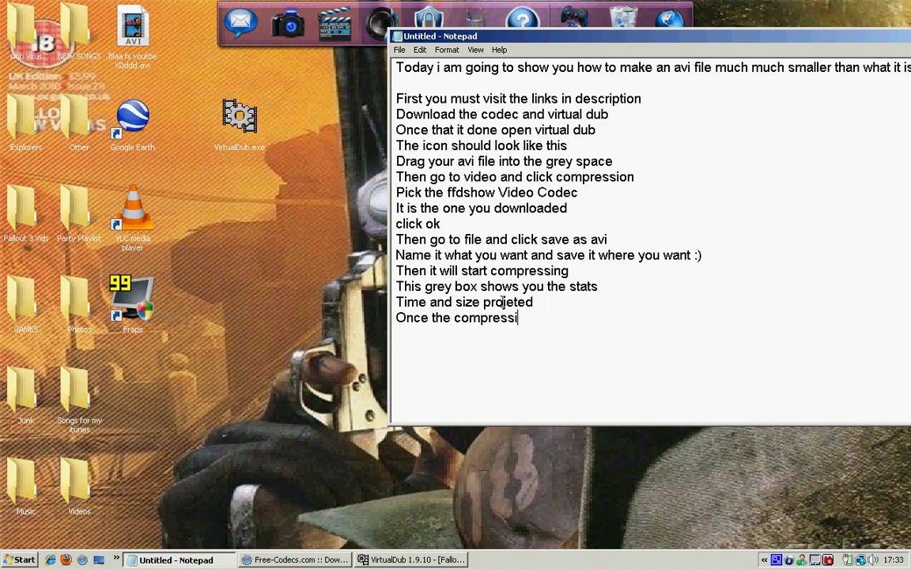
text(ng is done )
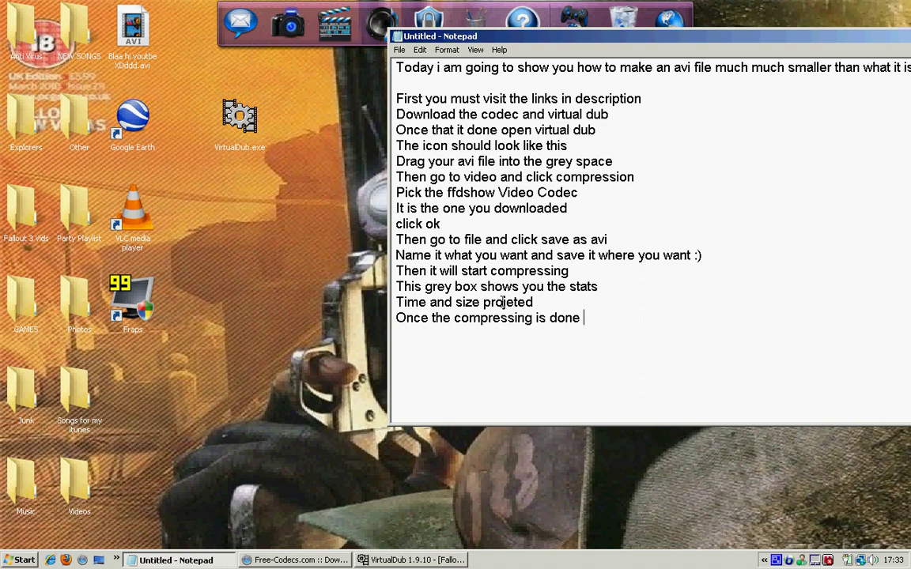
text(the box wil)
key(BackSpace)
key(BackSpace)
text(will g)
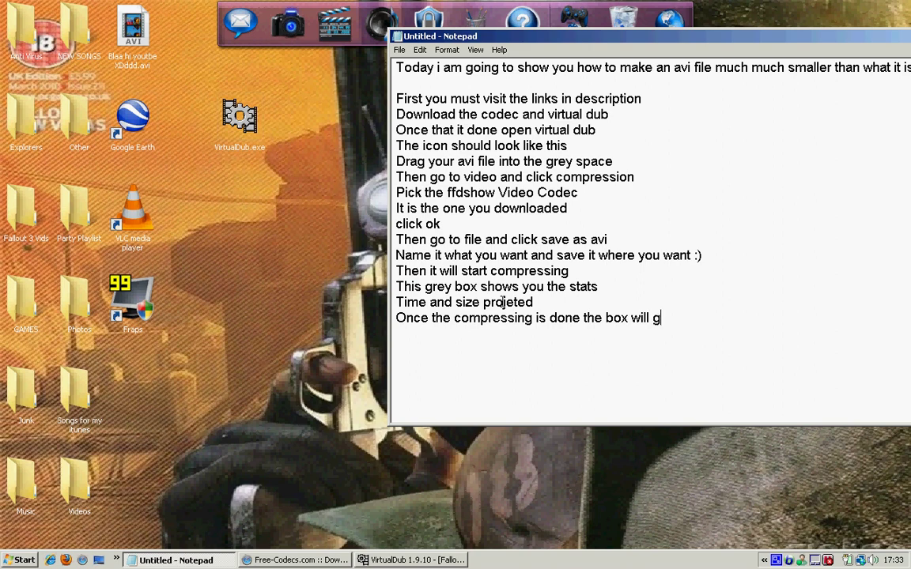
text(o away and )
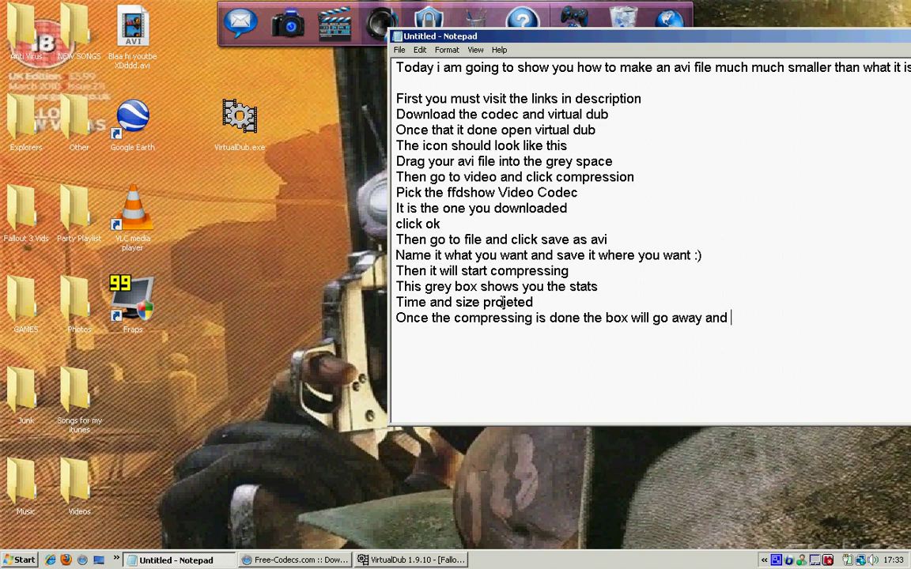
text(your avi file wi)
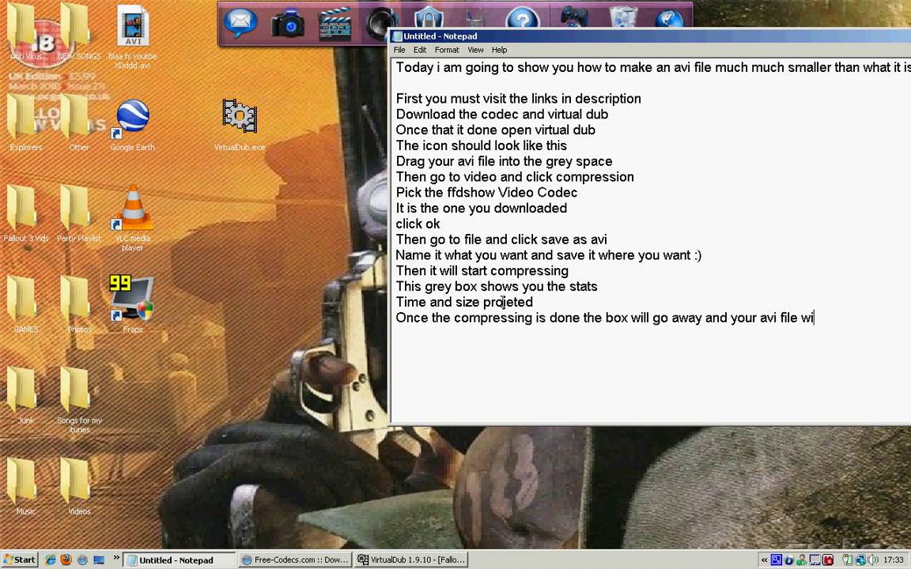
text(ll be on deskt)
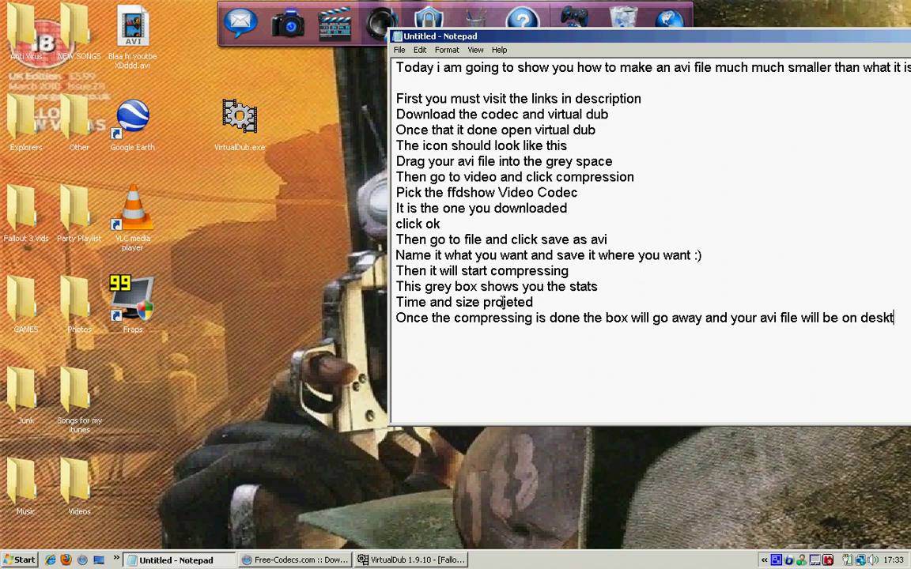
text(op)
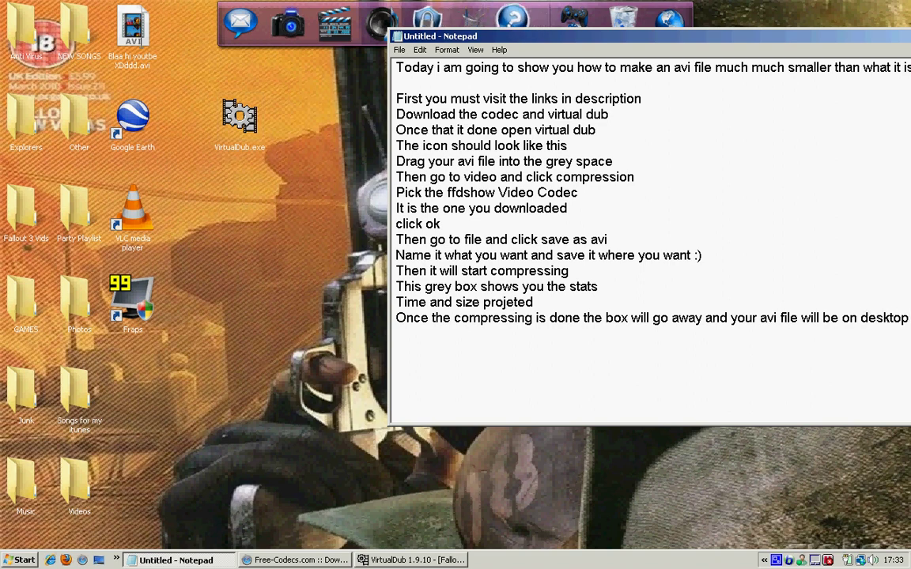
Step: Move the compressed AVI's desktop icon below the Notepad window and add the line "my 397mb file was compressed to"
drag(132, 31, 613, 487)
click(597, 344)
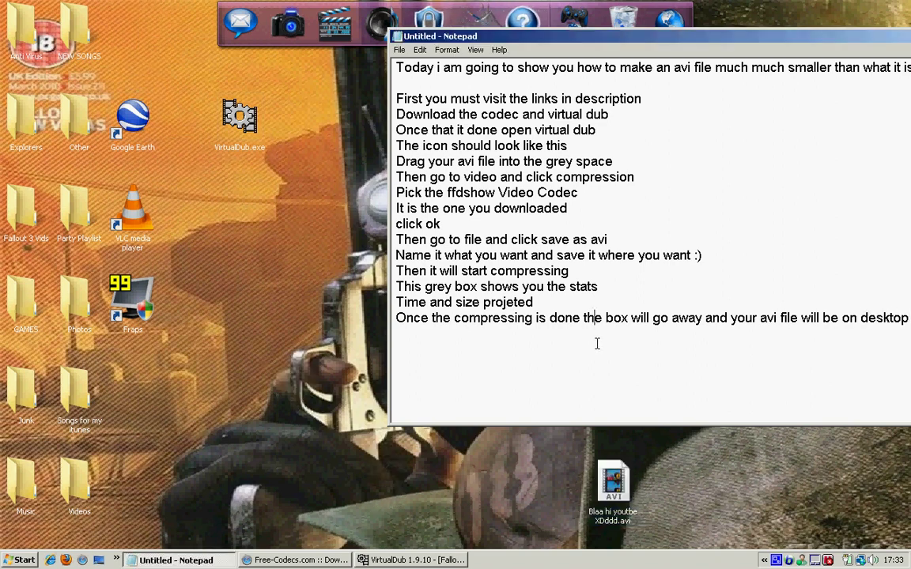
key(End)
key(Return)
text(my 397mb)
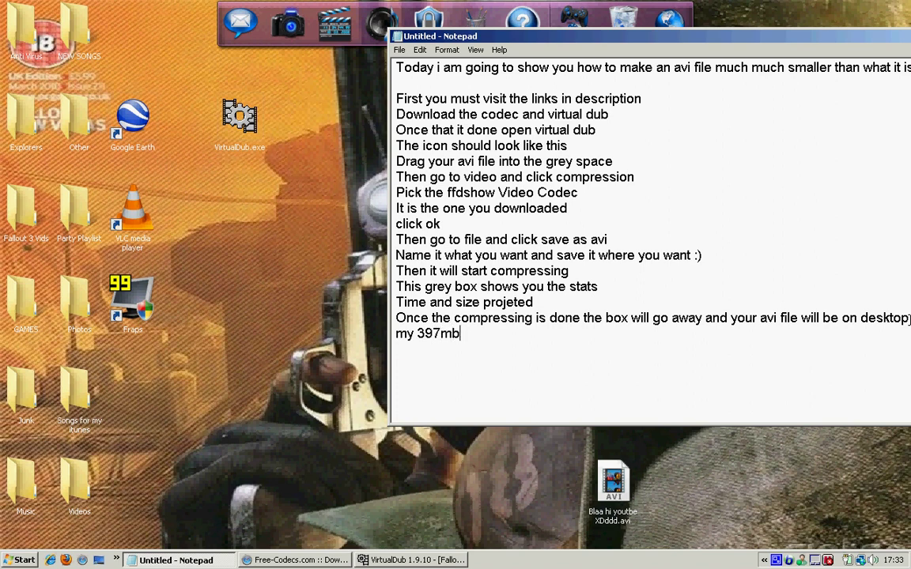
text( file was com)
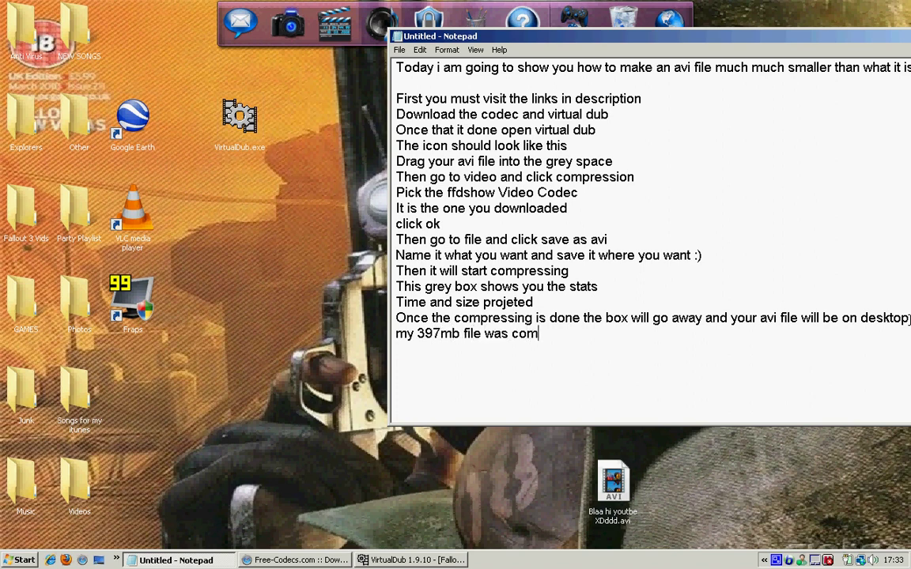
text(pressed to)
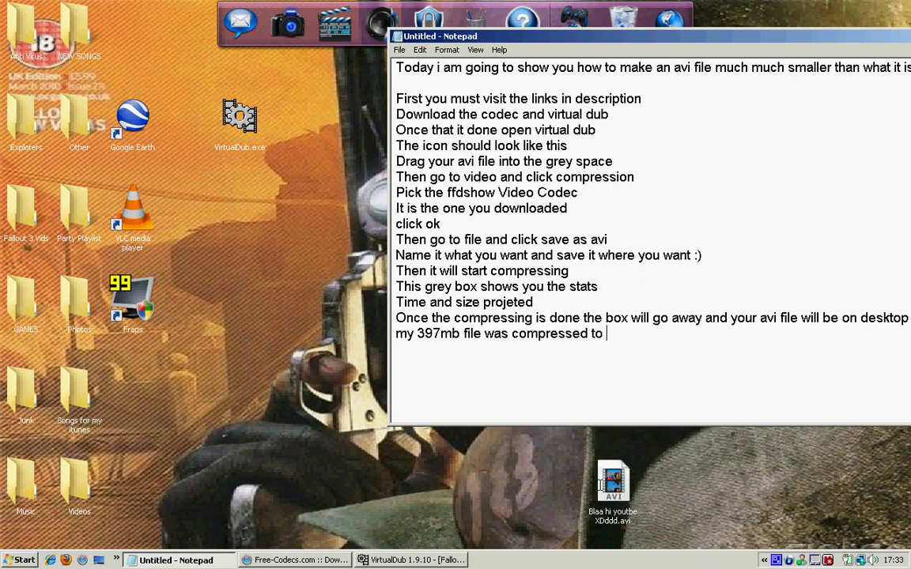
Step: Check the compressed AVI's file size on the desktop and finish the Notepad line with "17mb :))"
click(543, 435)
mouse_move(618, 479)
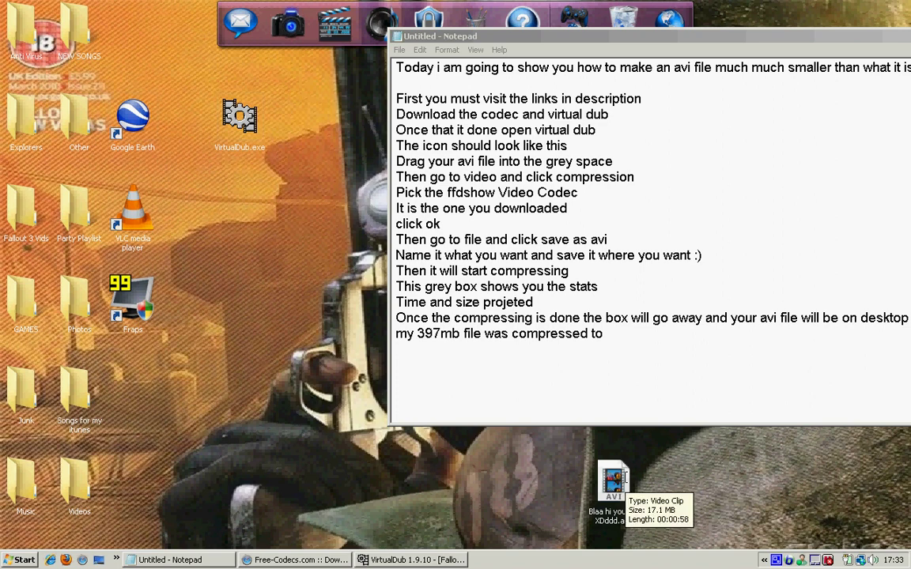
click(643, 385)
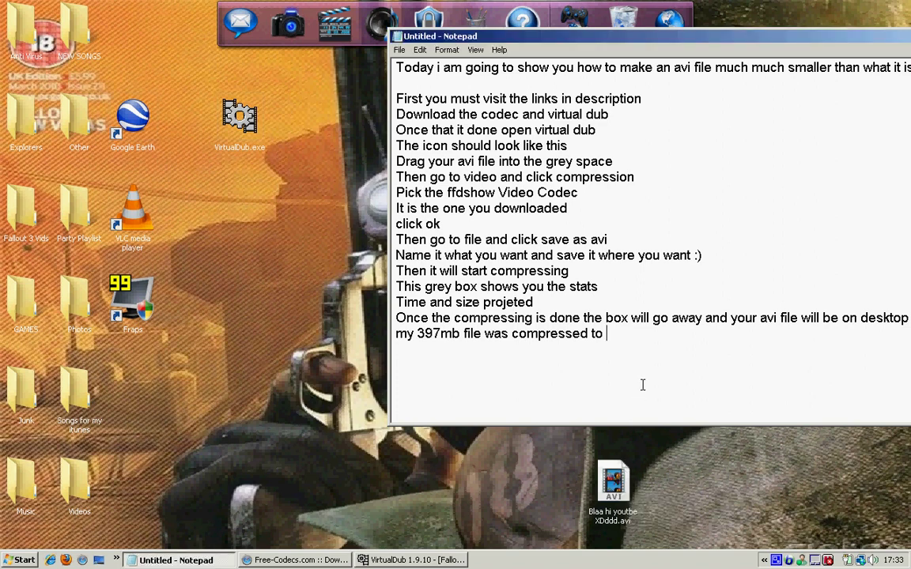
text(17mb :)))
Step: Leave a blank line and add "Hope it works for you! If you have any problems pm me!"
key(Return)
key(Return)
text(Hope it wor)
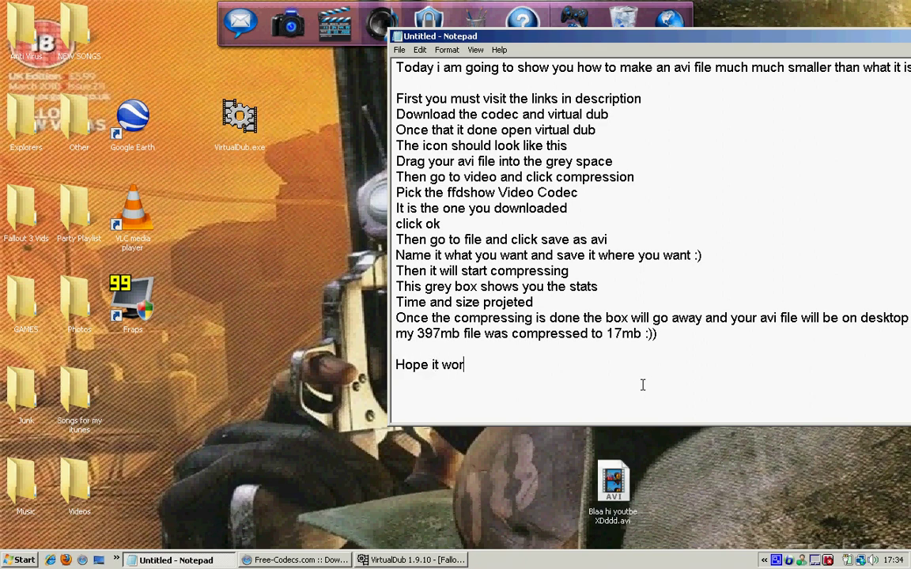
text(ks for you! )
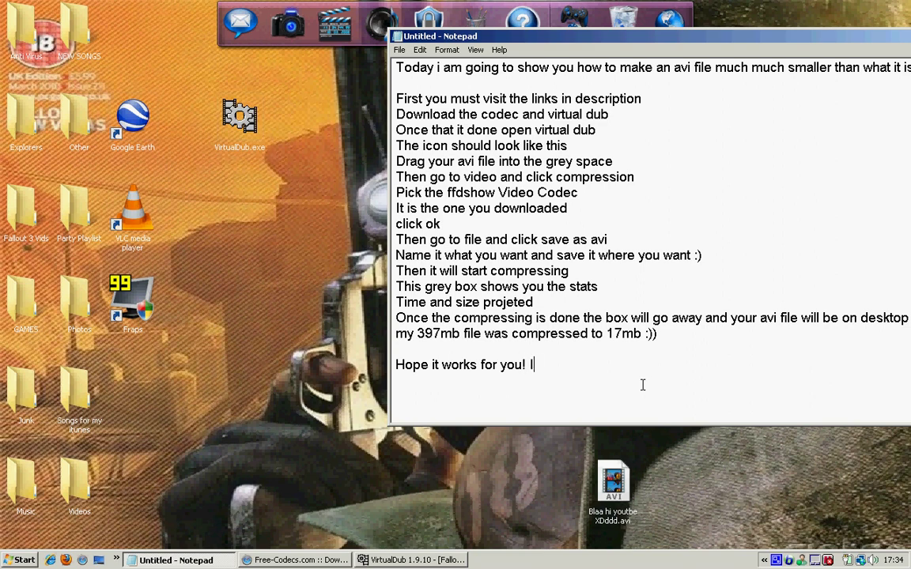
text(If you have an)
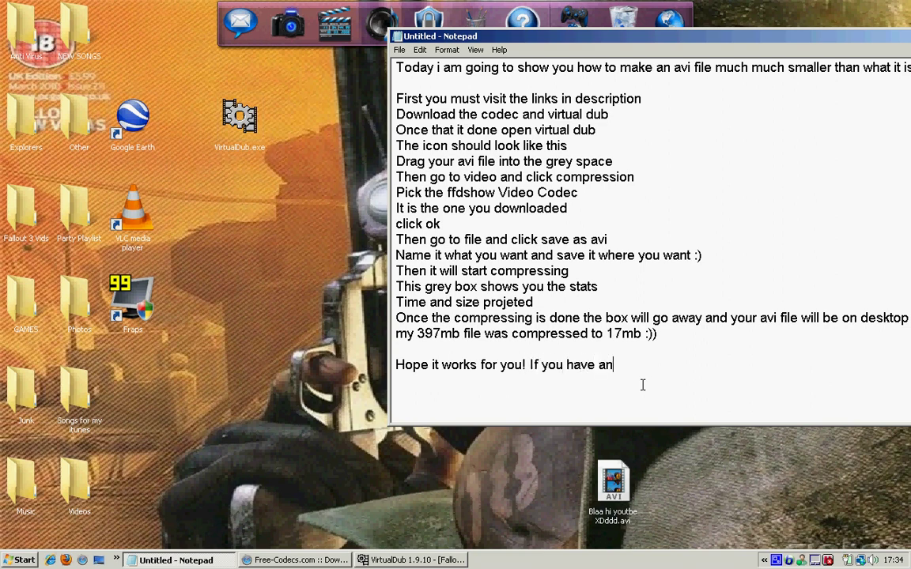
text(y problems pm m)
key(BackSpace)
key(BackSpace)
text(pm me!  )
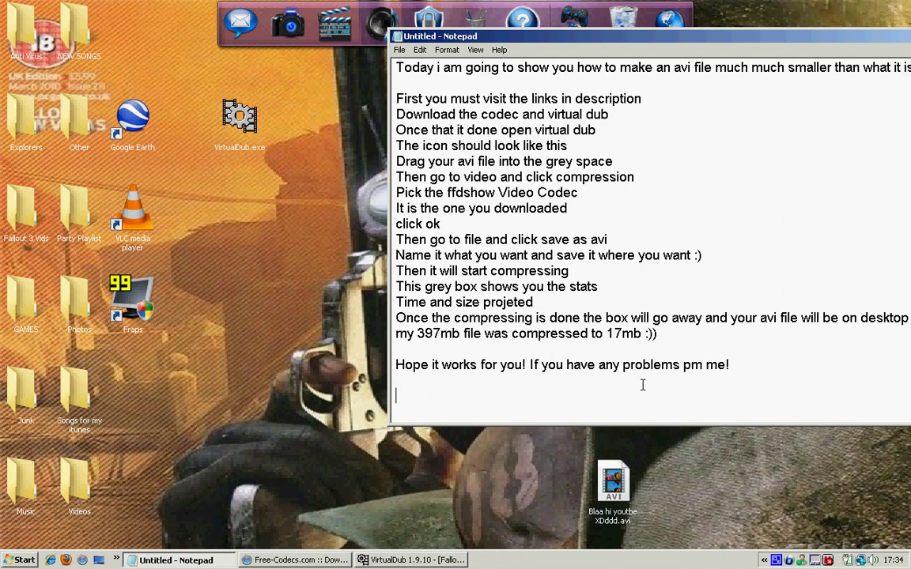
Step: Close the instructions with the lines "Suscribe and comment!", "Thanks" and "bye"
text(Sucribe)
key(BackSpace)
key(BackSpace)
key(BackSpace)
text(scribe and comment)
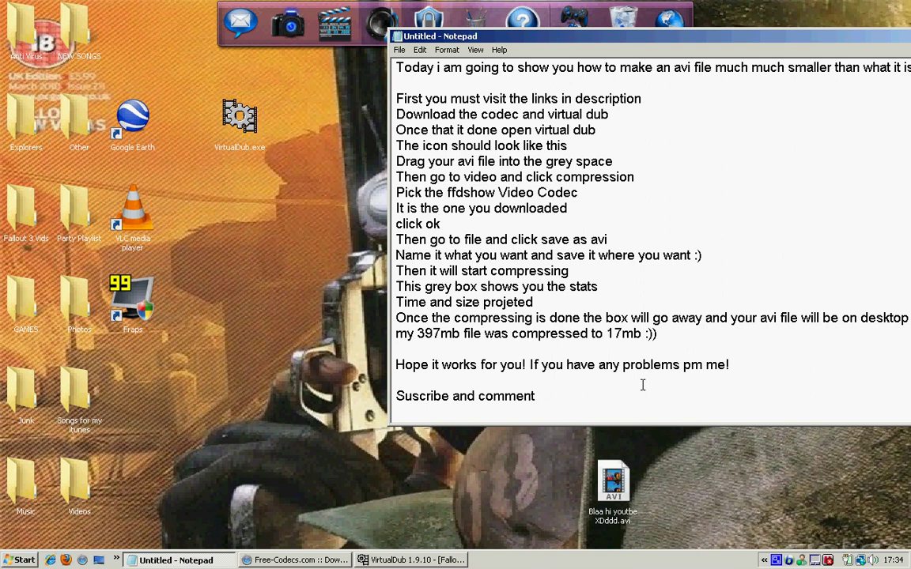
text(! Thanks)
key(Return)
text(be)
key(BackSpace)
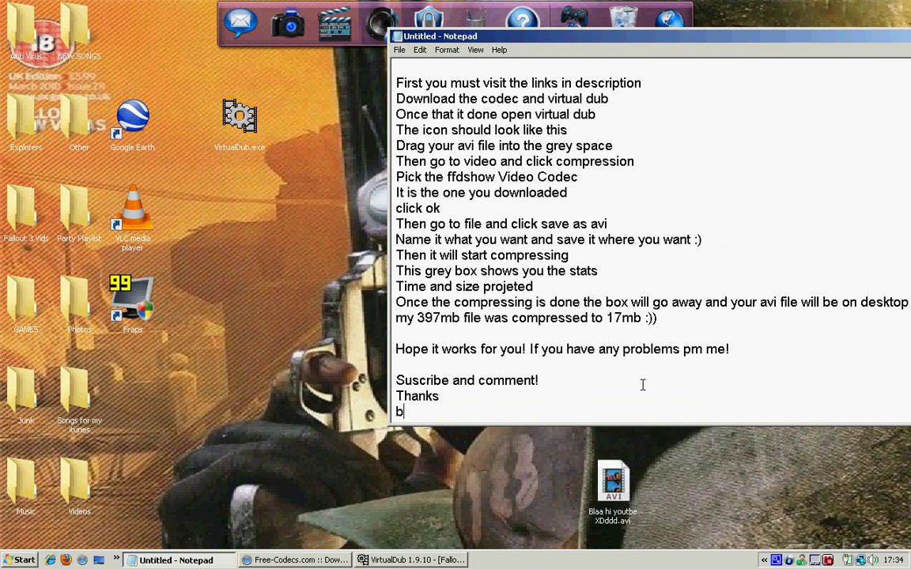
text(ye)
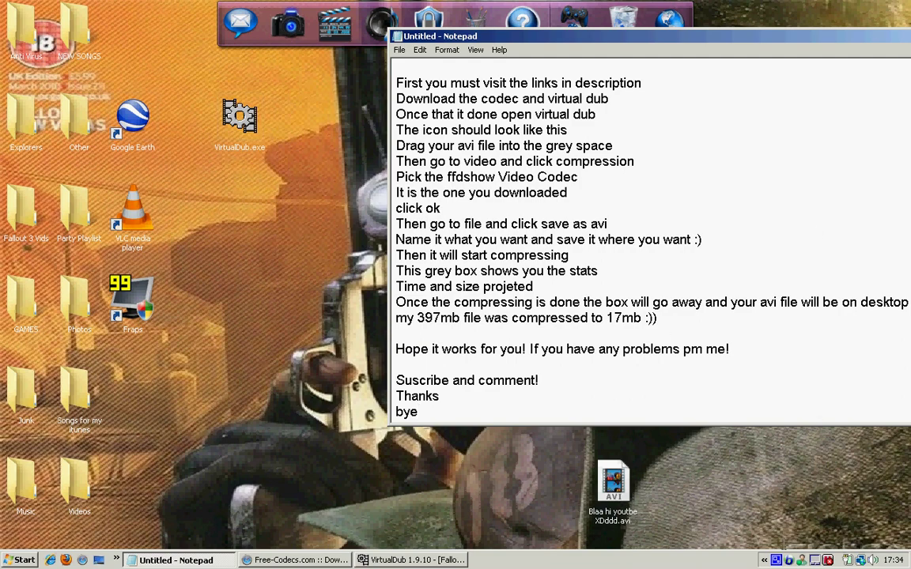